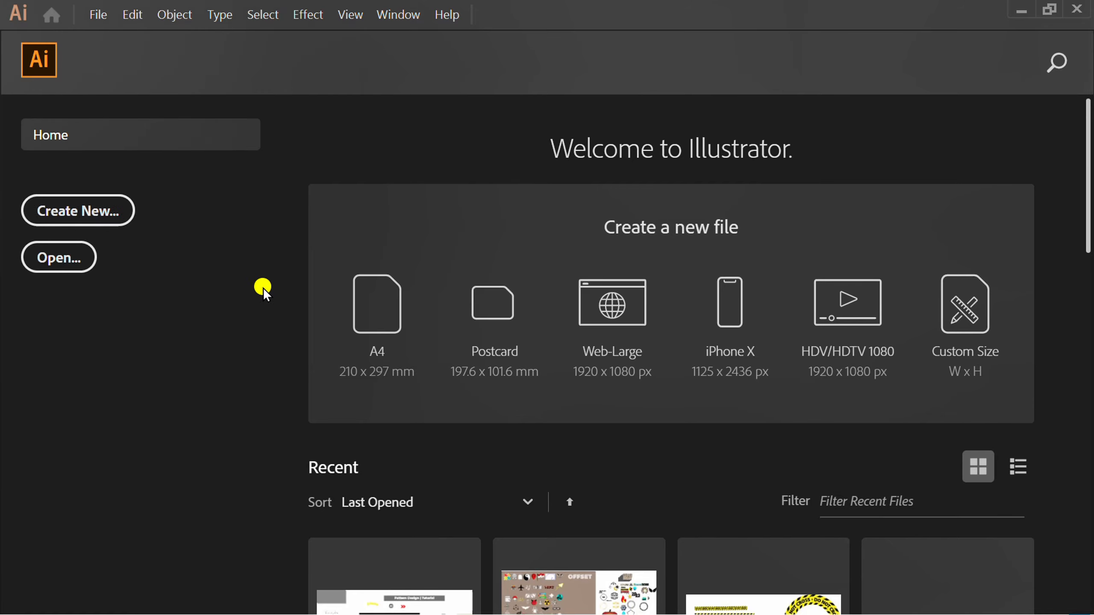
Create a new A4 document, 210 x 297 mm, using the RGB, 72 PPI preset.
scroll(470, 336, down, 3)
scroll(469, 337, down, 5)
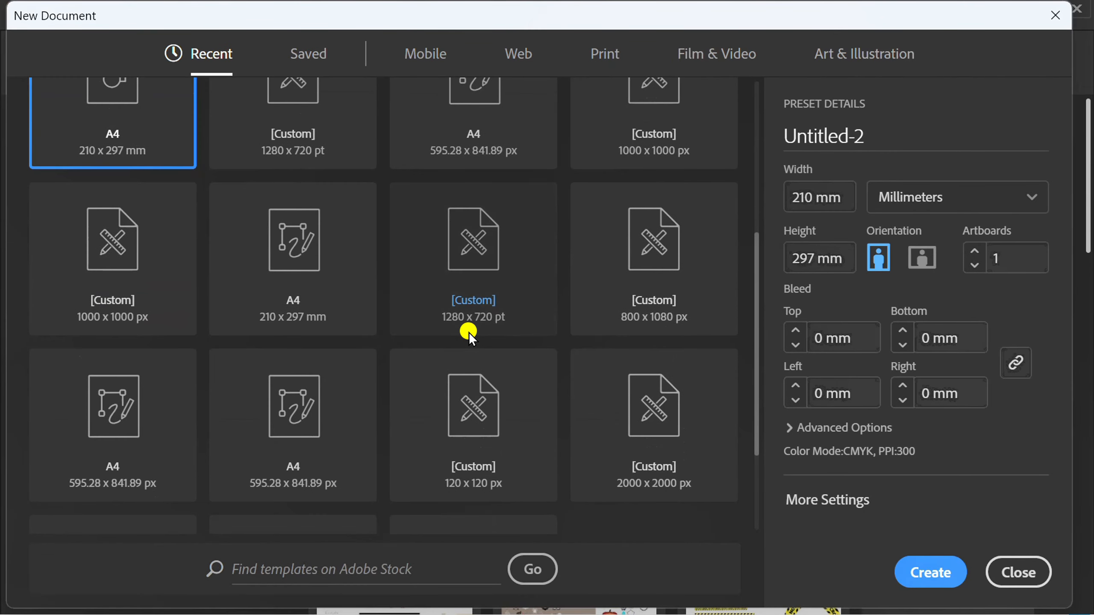
click(278, 243)
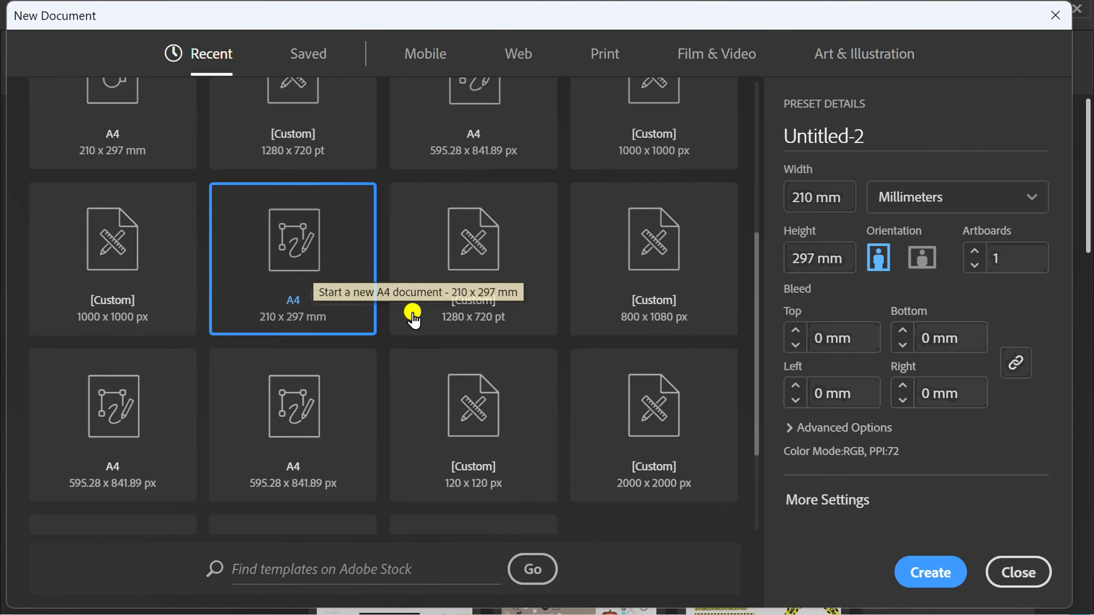
click(927, 571)
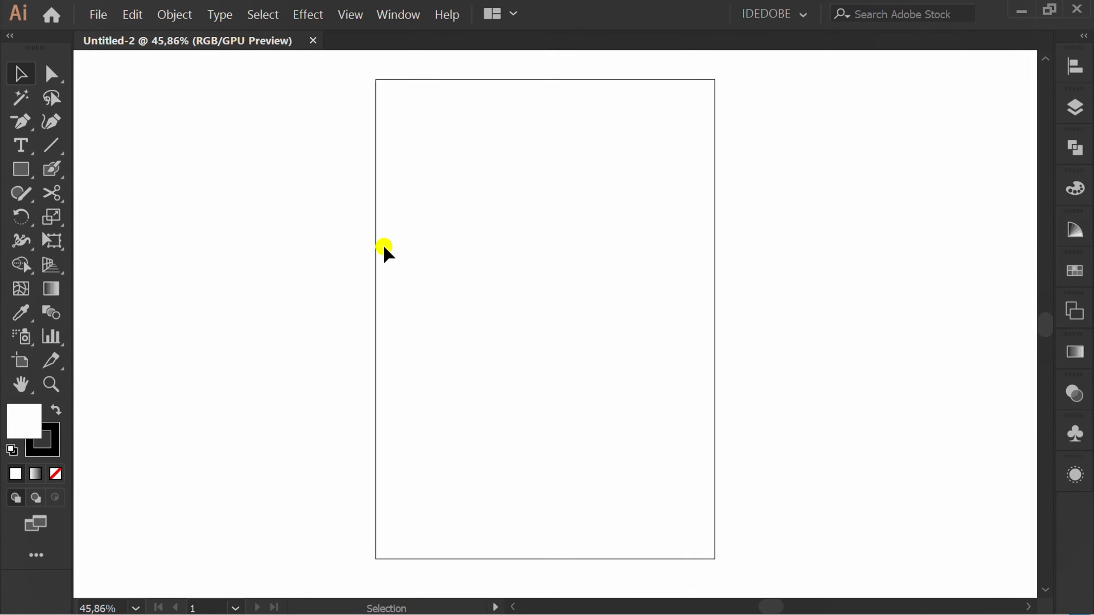
Place the image pexels-jack-gittoes-1274850 as a link, sized to cover the artboard's full height.
click(98, 14)
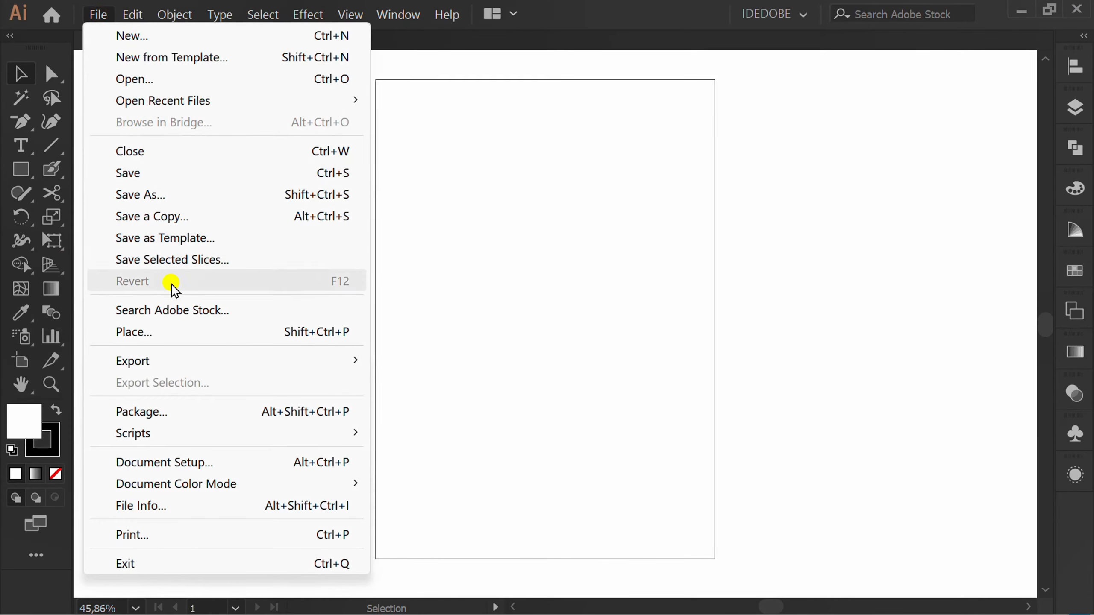
click(185, 335)
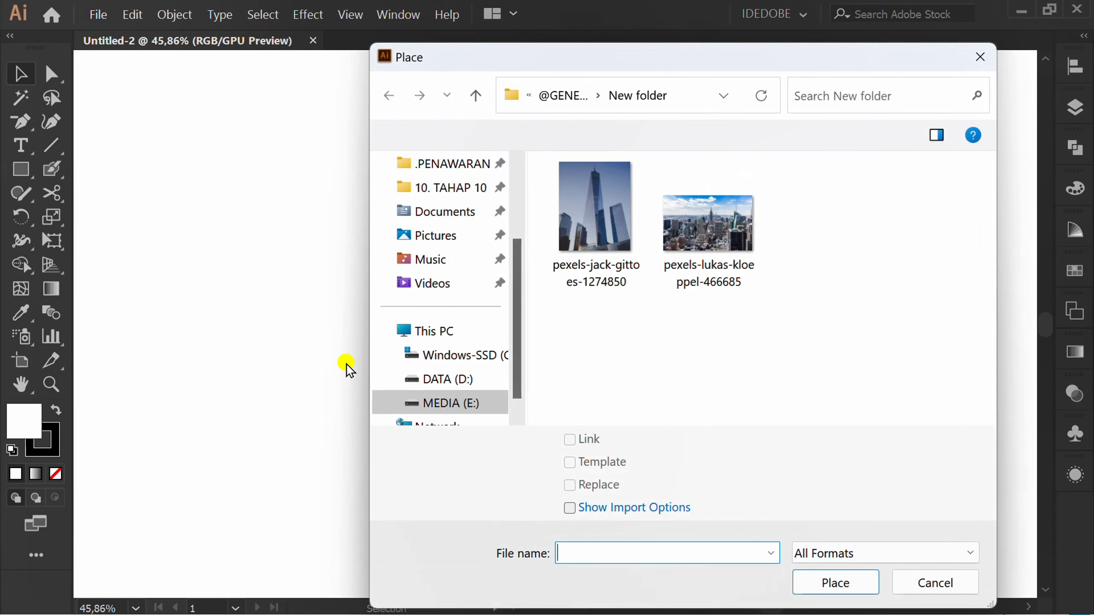
click(603, 215)
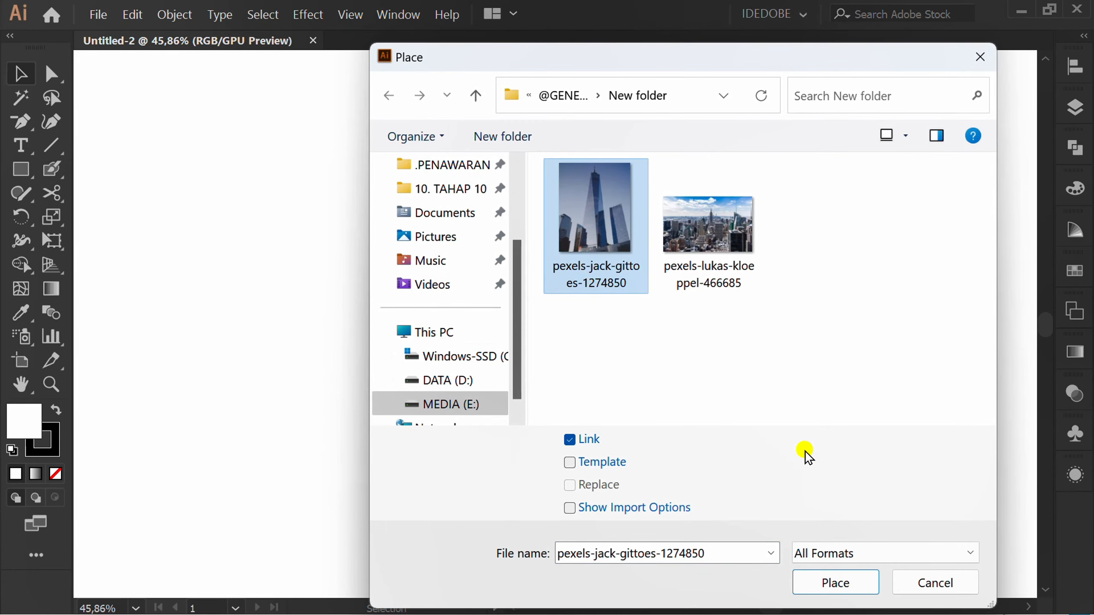
click(818, 583)
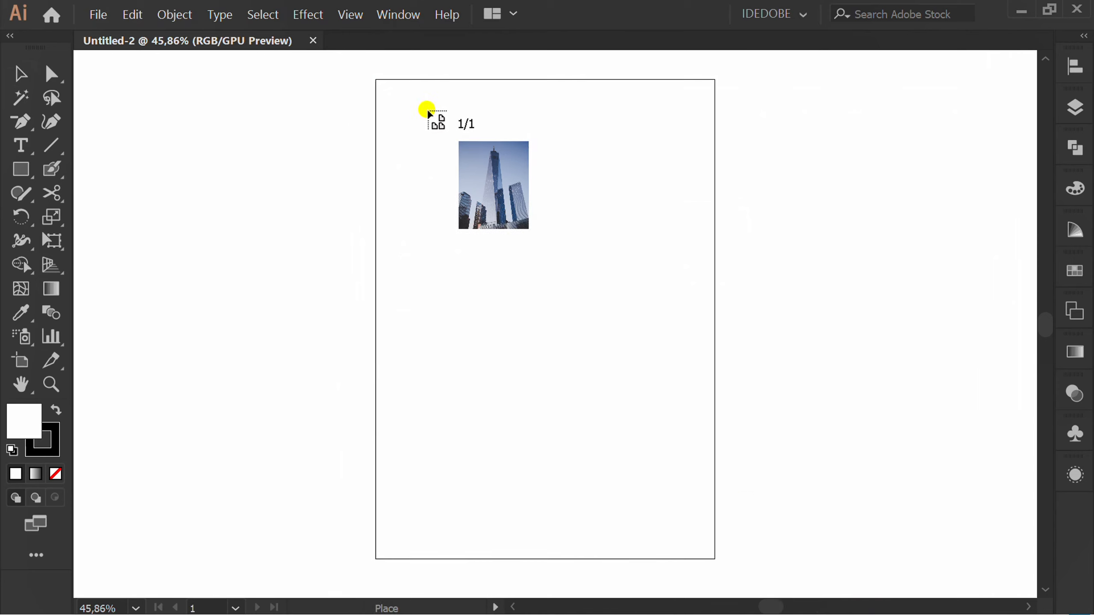
drag(376, 78, 774, 559)
Shift the skyscraper image left so its right edge lines up with the artboard's right edge.
key(Left)
key(Left)
key(Left)
key(Left)
key(Left)
key(Left)
key(Left)
key(Left)
key(Left)
key(Left)
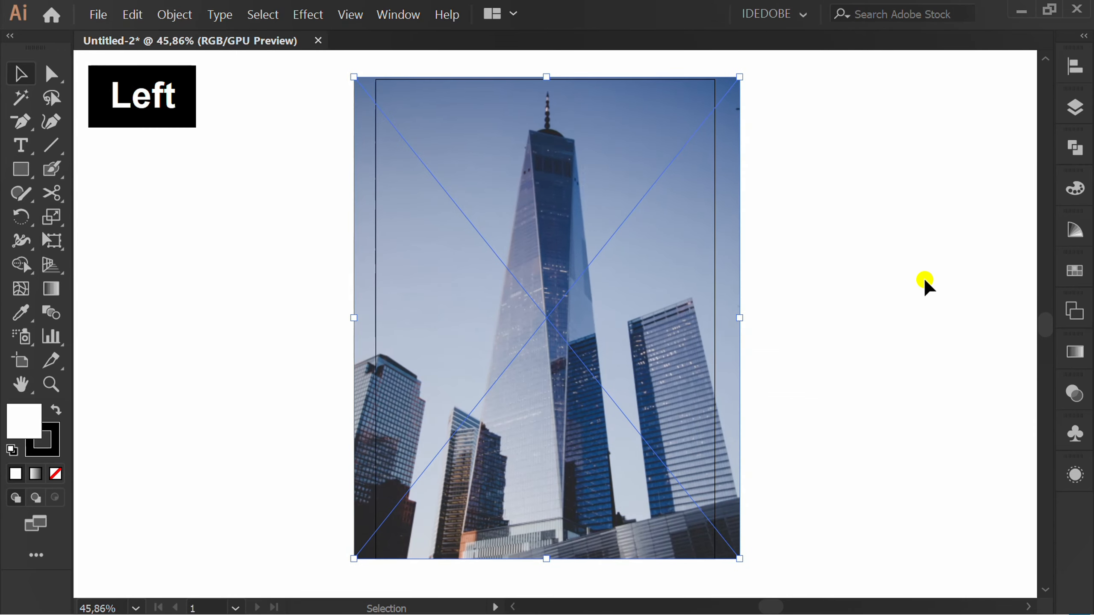
click(909, 355)
Crop the skyscraper image to the artboard's edges and lock it.
right_click(517, 220)
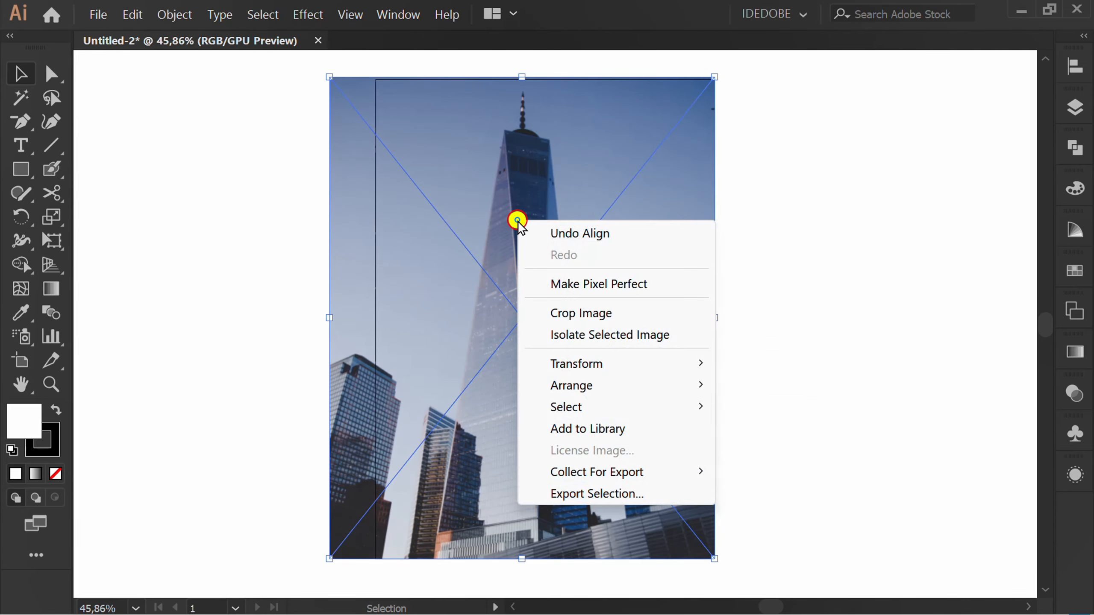
click(648, 312)
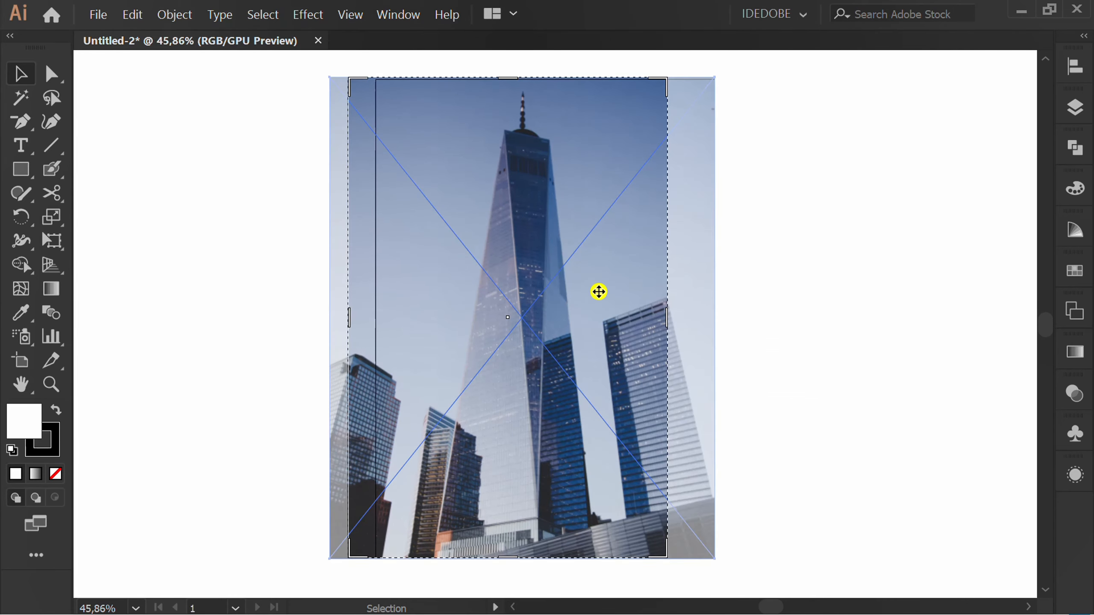
drag(667, 318, 713, 318)
drag(533, 556, 538, 563)
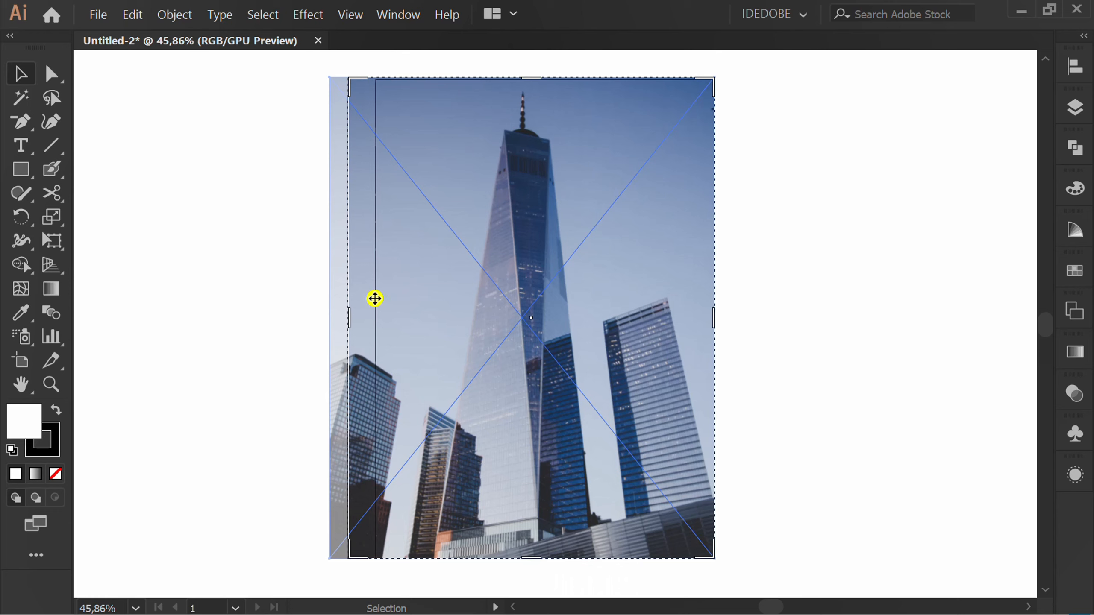
drag(350, 323, 378, 323)
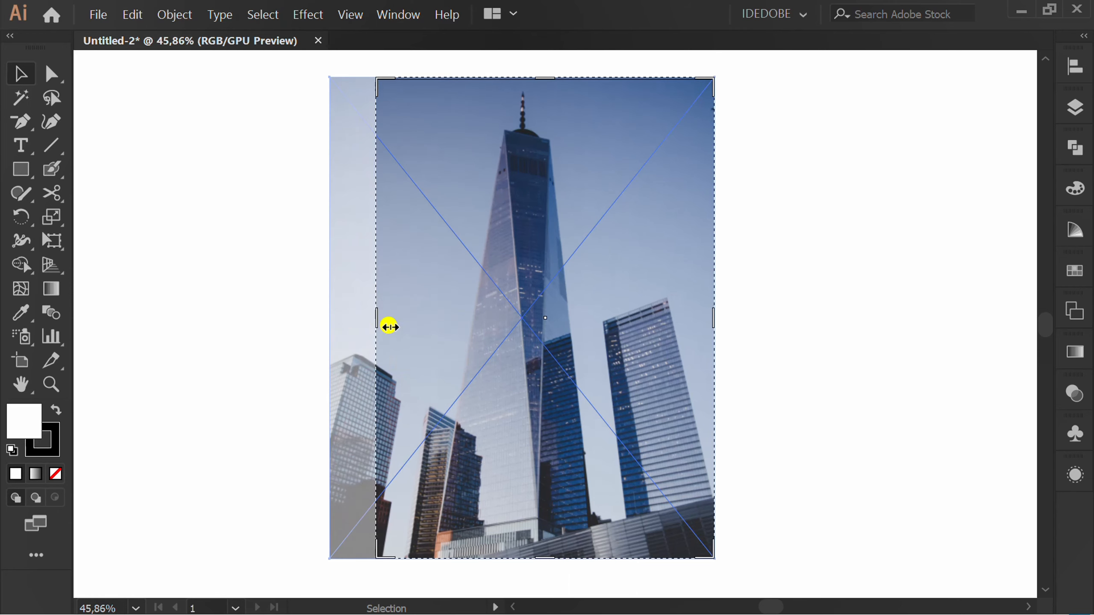
drag(541, 80, 543, 81)
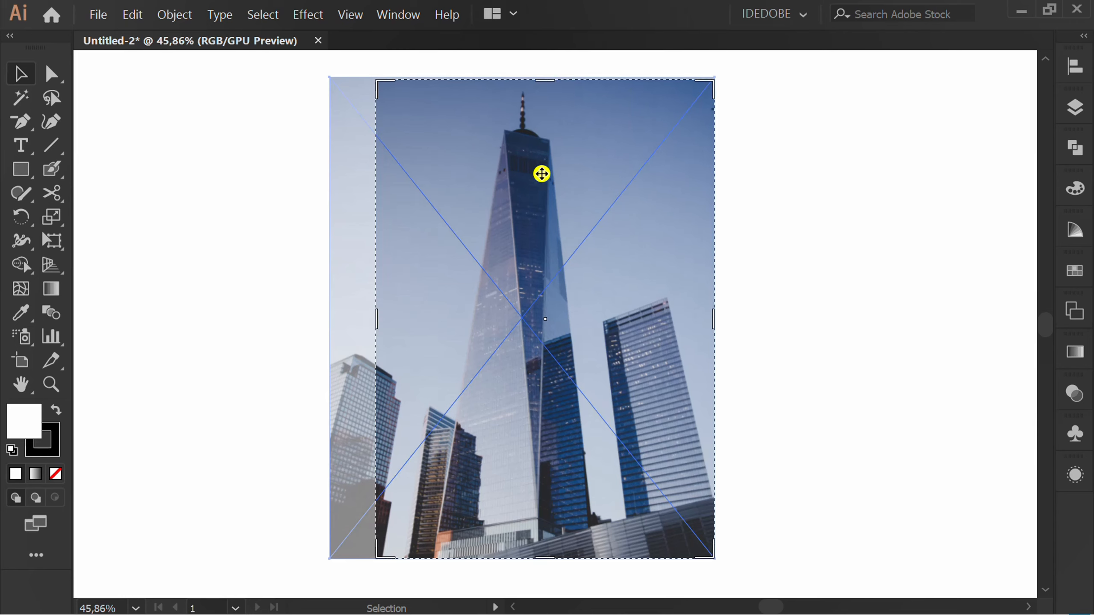
key(Return)
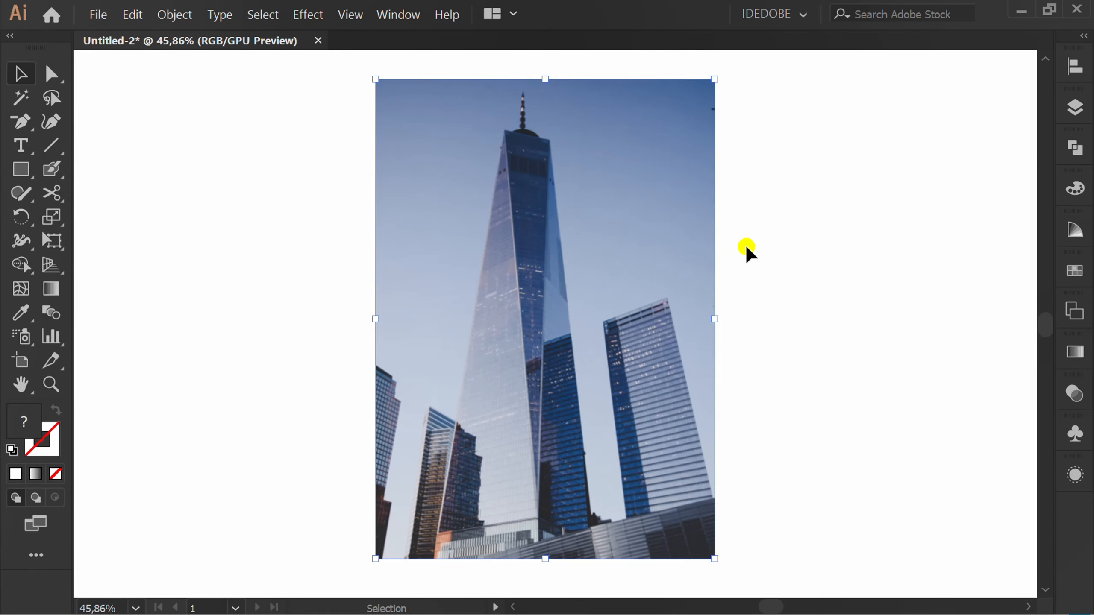
key(ctrl+2)
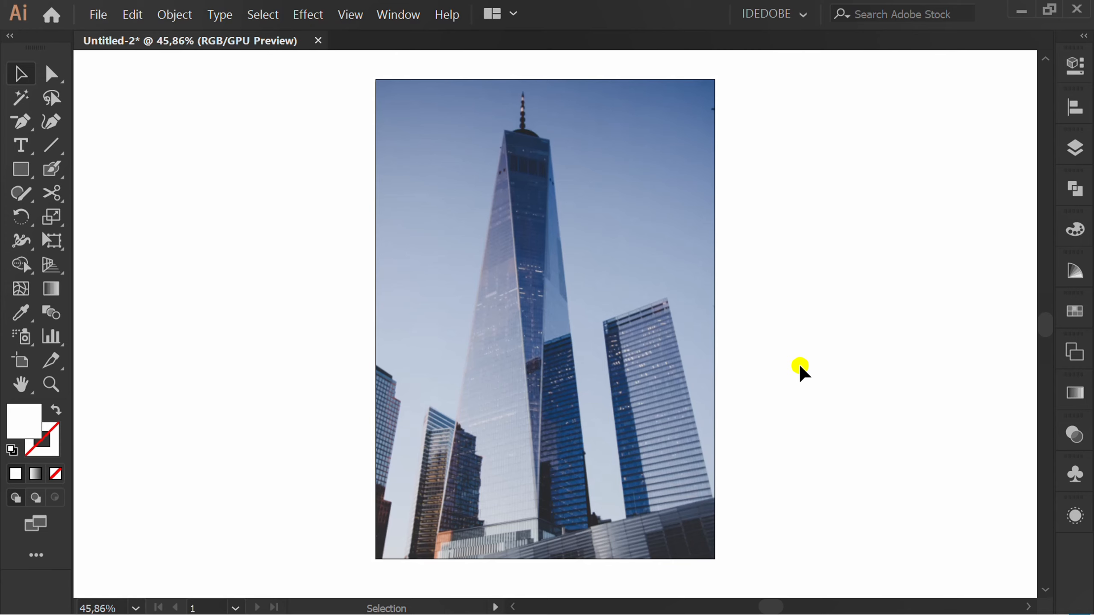
Draw a rectangle about 210 x 297 mm covering the whole artboard.
key(m)
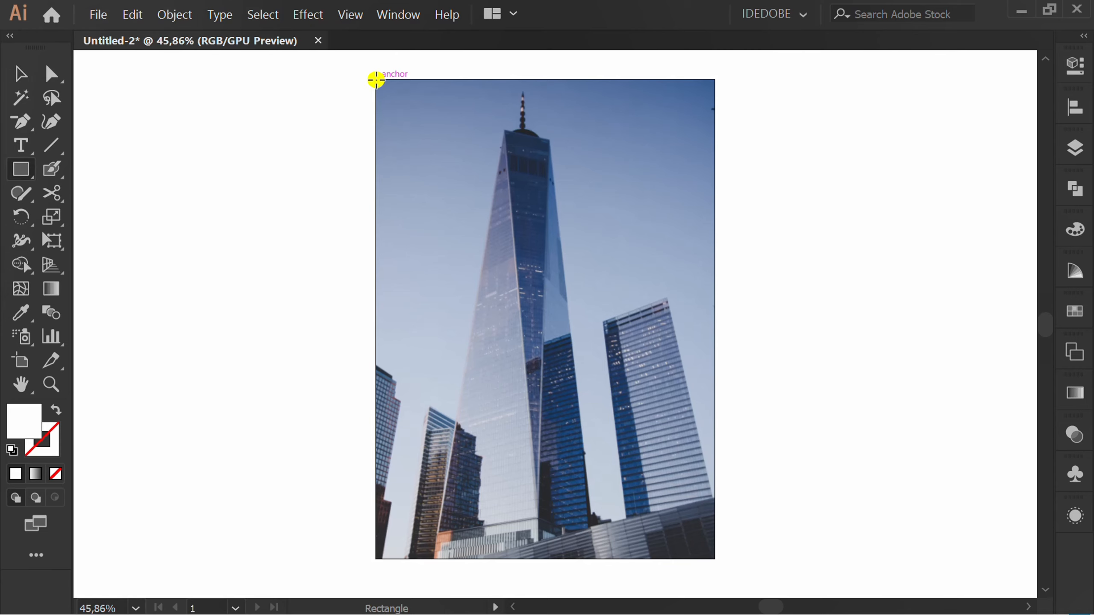
drag(376, 80, 718, 519)
key(space)
drag(815, 301, 793, 346)
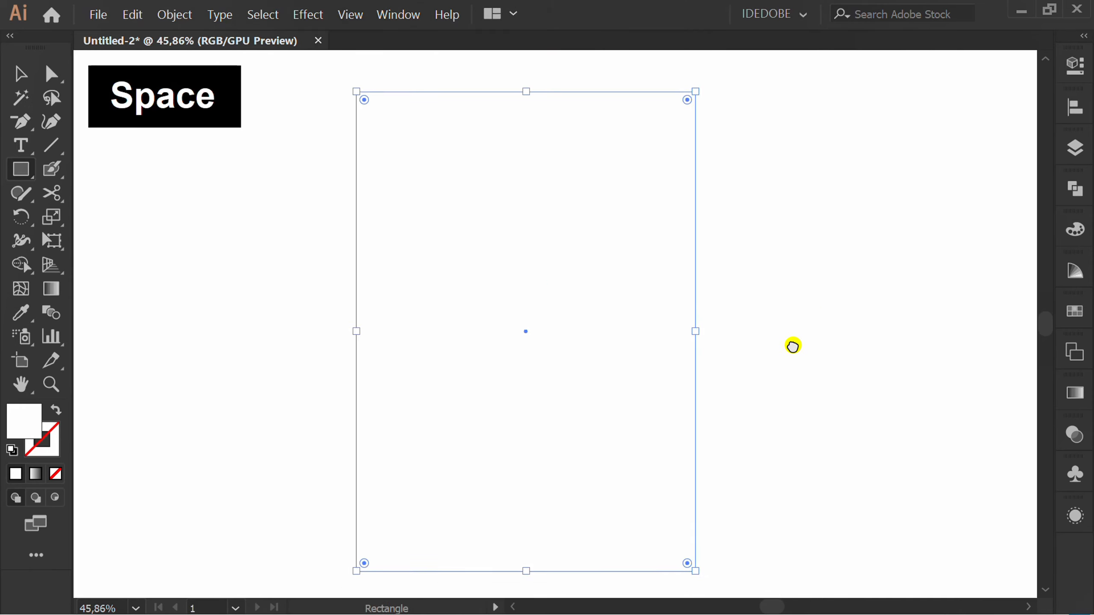
Fill the artboard-sized rectangle with black and set its opacity to 70%.
click(1073, 67)
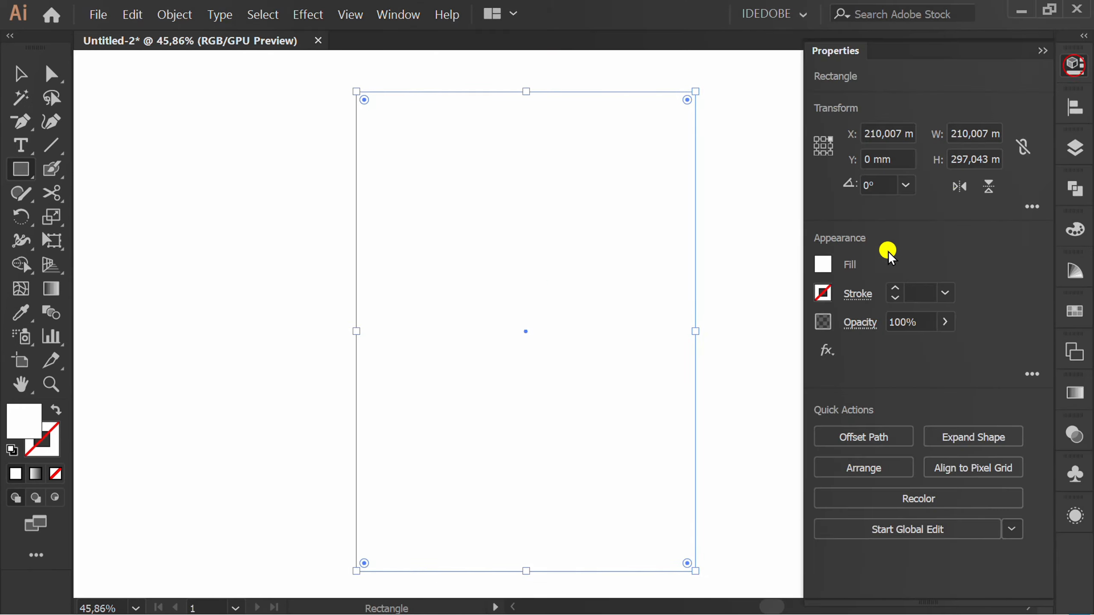
click(822, 264)
click(646, 337)
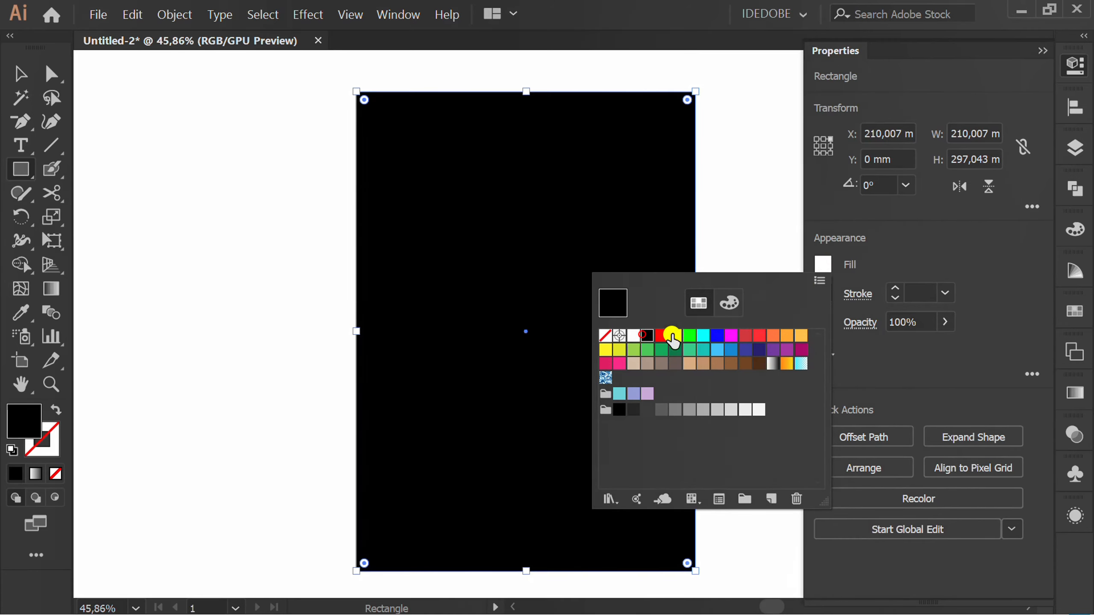
click(977, 241)
drag(919, 322, 901, 322)
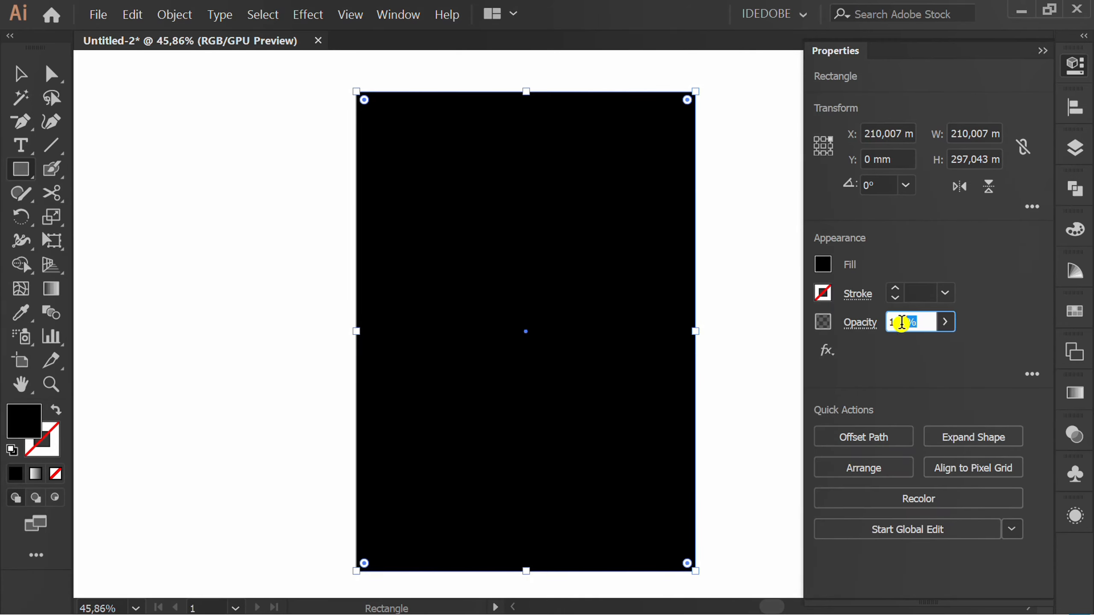
text(70)
click(902, 367)
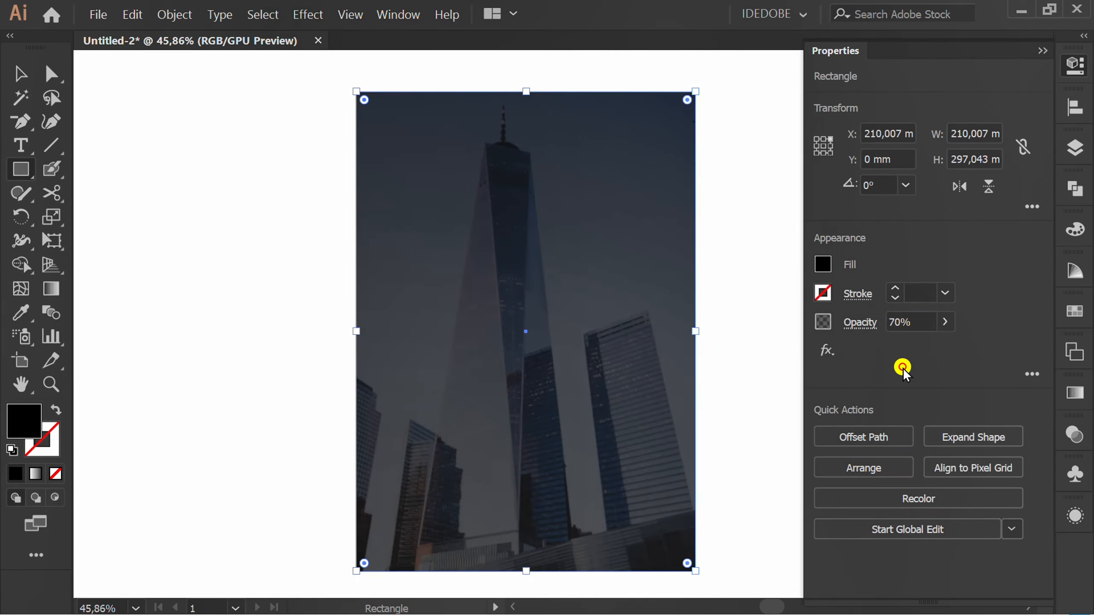
click(1041, 52)
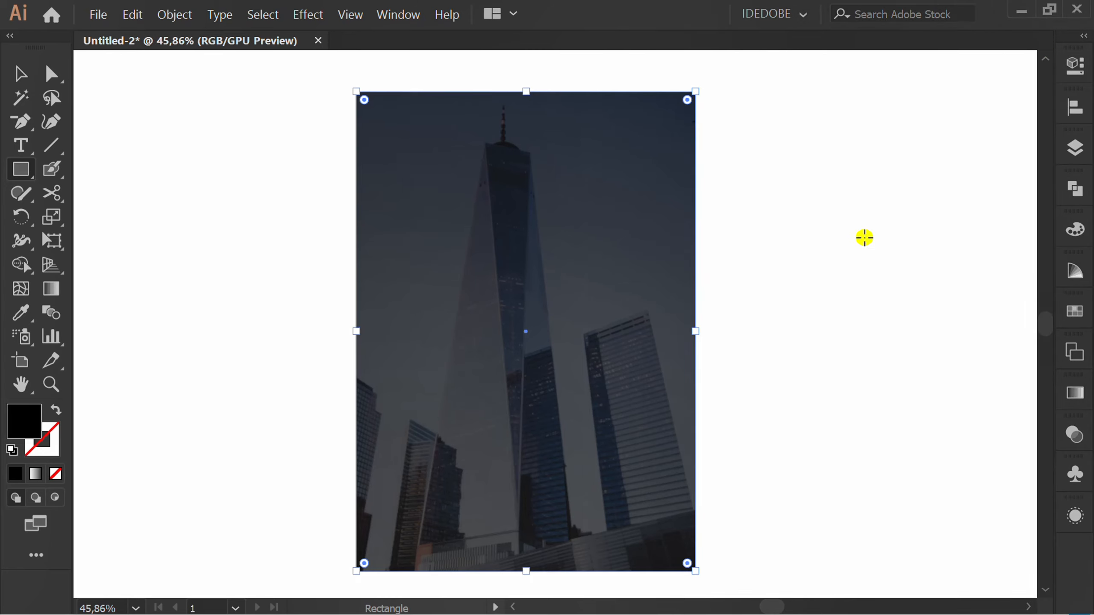
Delete the overlay rectangle's upper-left anchor point to leave a triangle over the lower-right half, then deselect it.
key(minus)
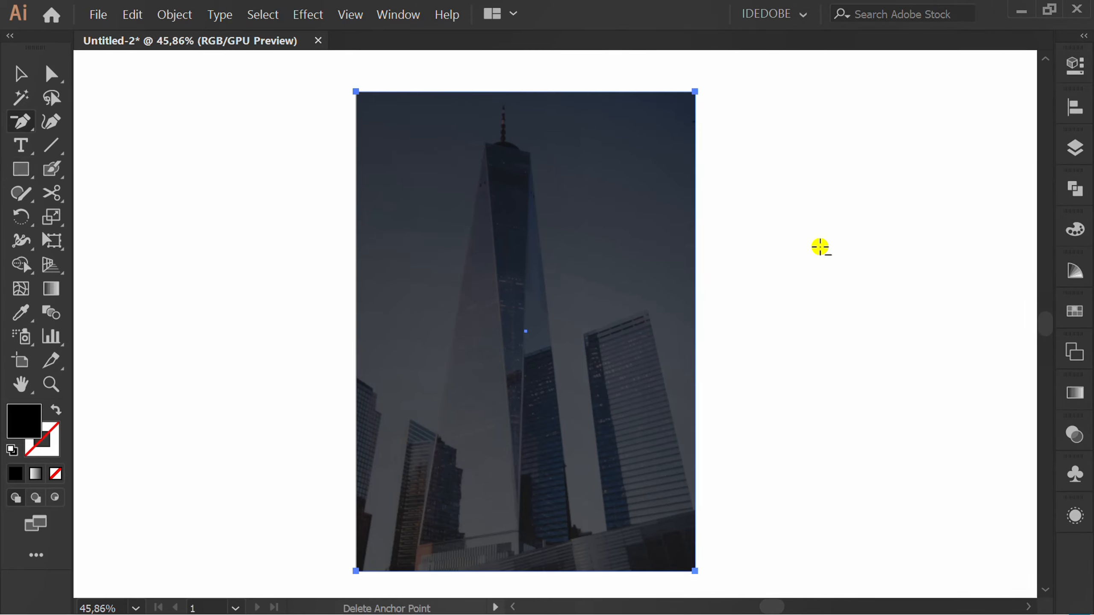
click(357, 92)
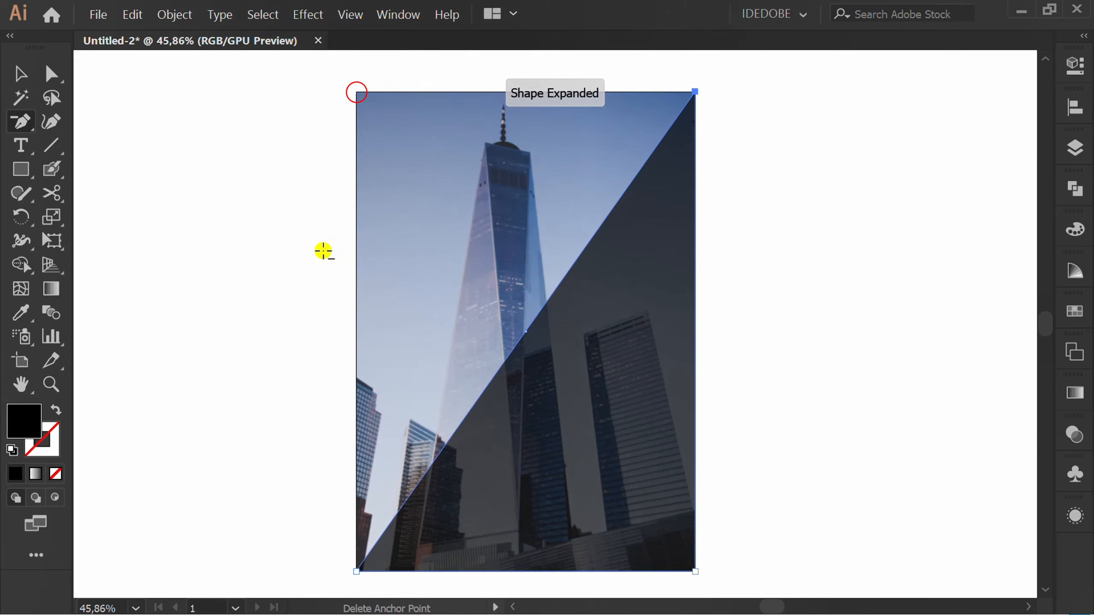
key(v)
click(280, 379)
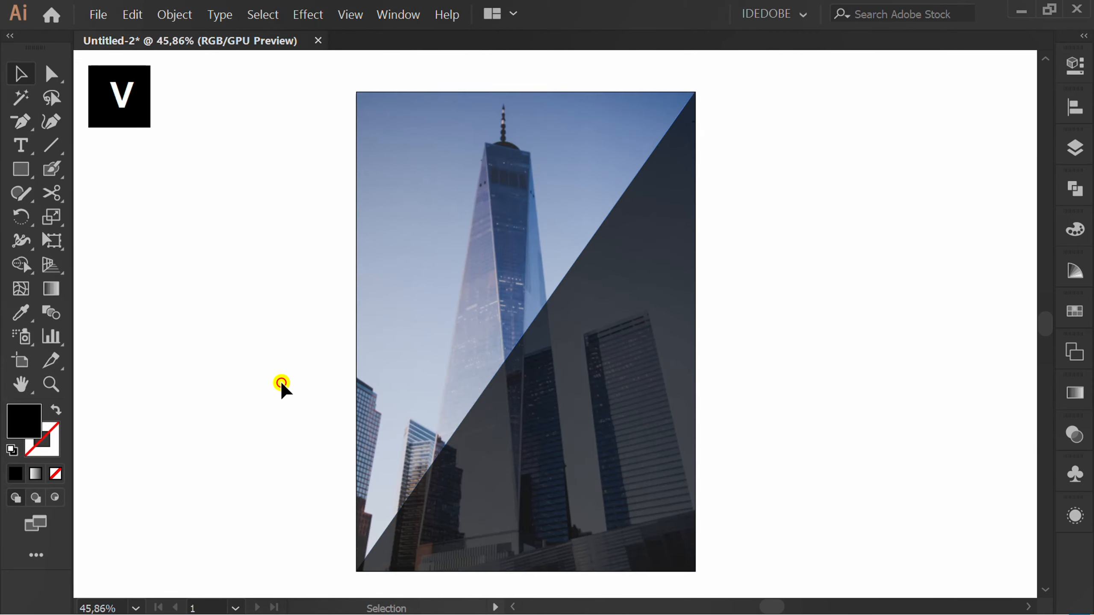
Draw a black square in the artboard's lower-left corner and delete its upper-right anchor point to make a triangle.
scroll(280, 380, down, 1)
key(m)
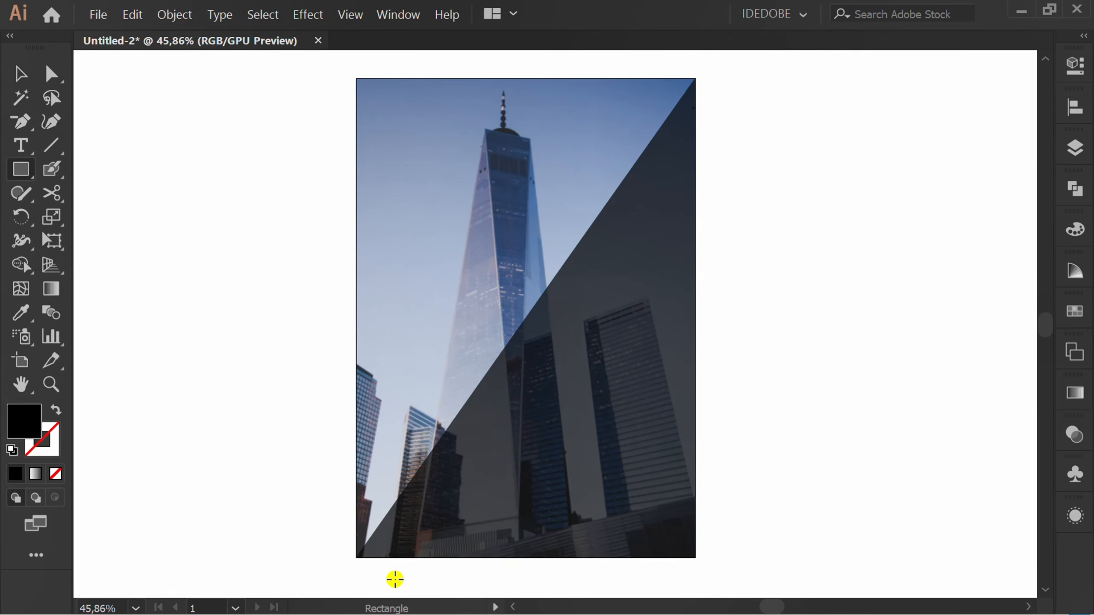
drag(357, 558, 490, 424)
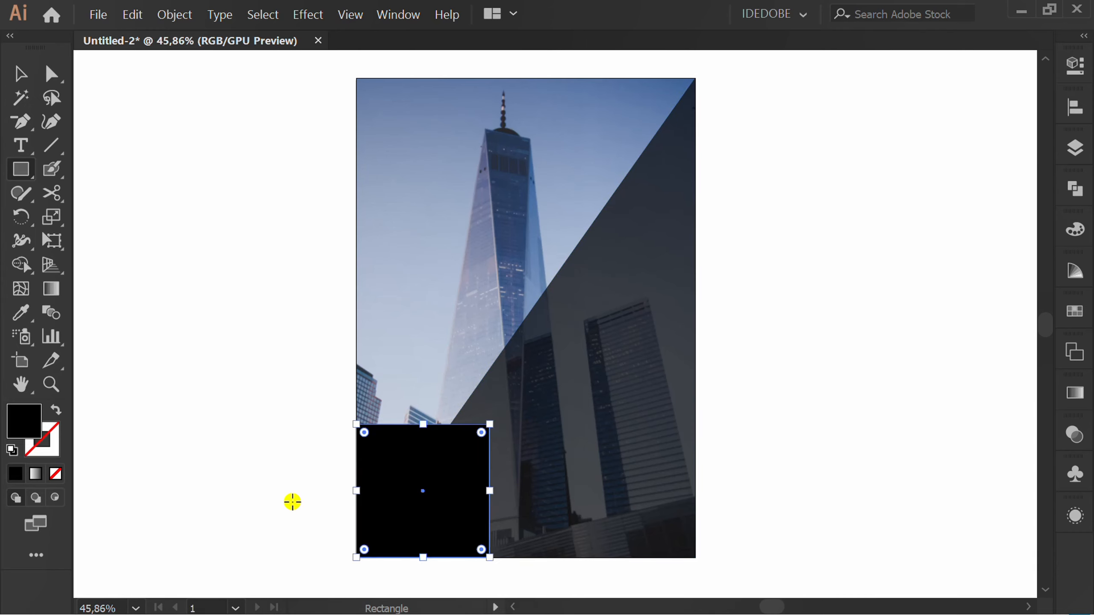
key(p)
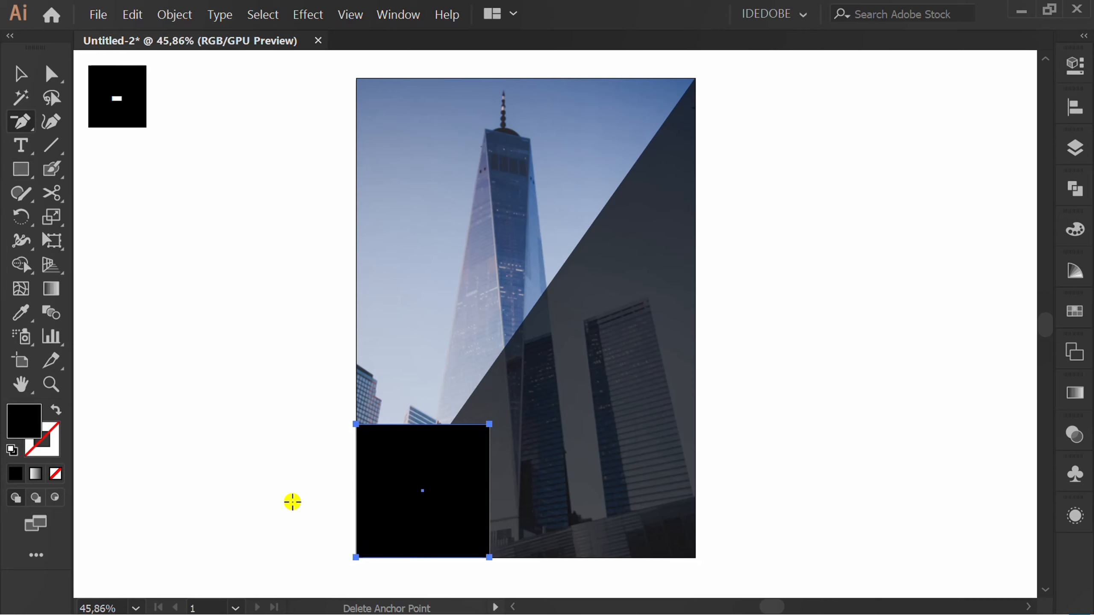
click(487, 423)
key(v)
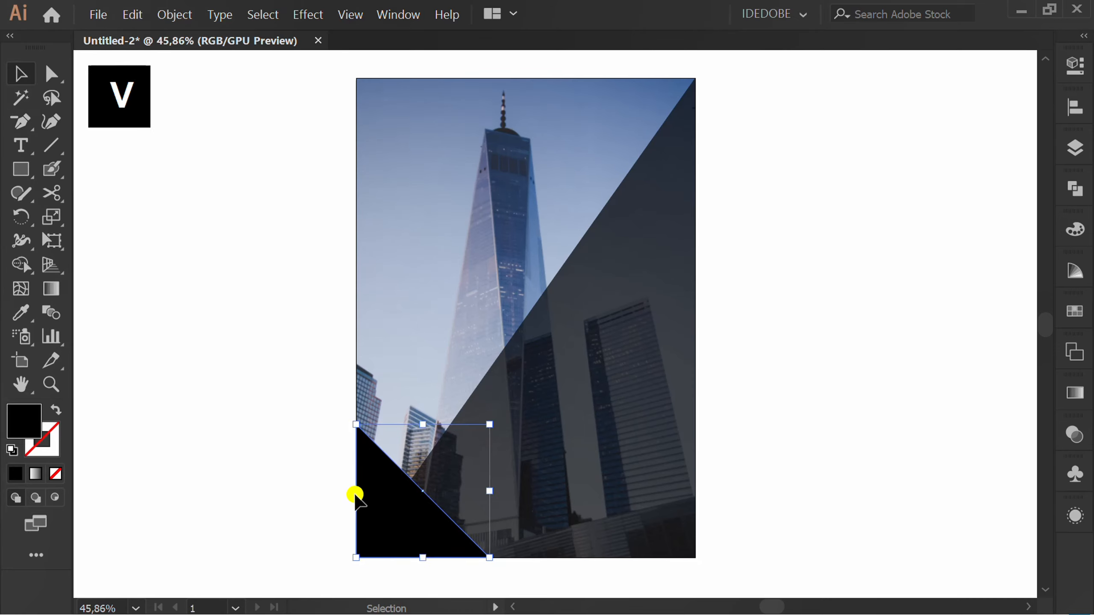
Fill the lower-left corner triangle with a linear gradient from orange at 0% to yellow at 100%.
click(1078, 393)
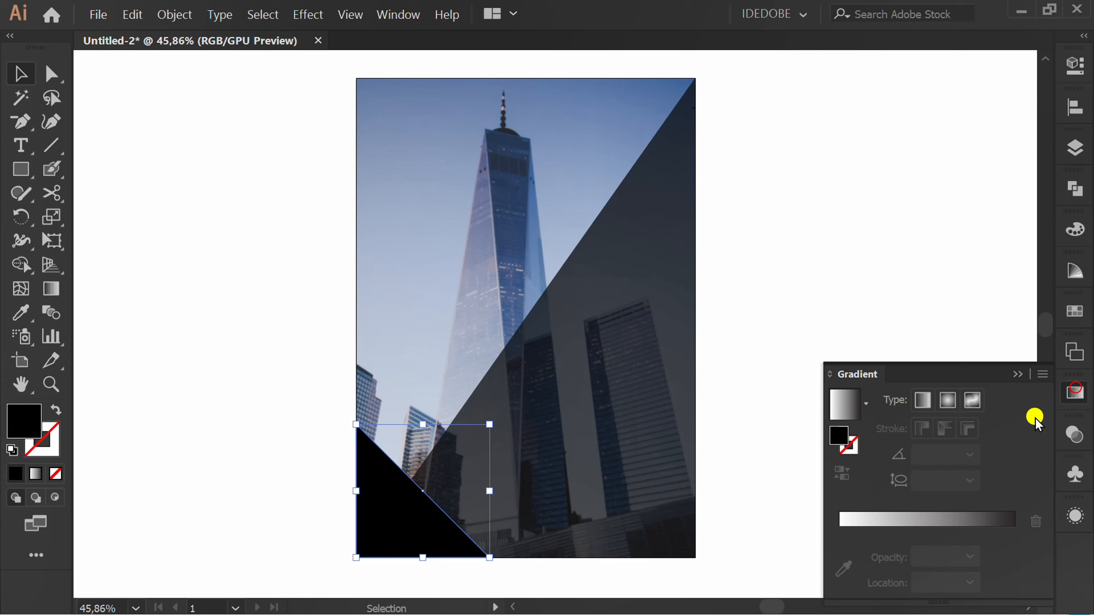
click(846, 407)
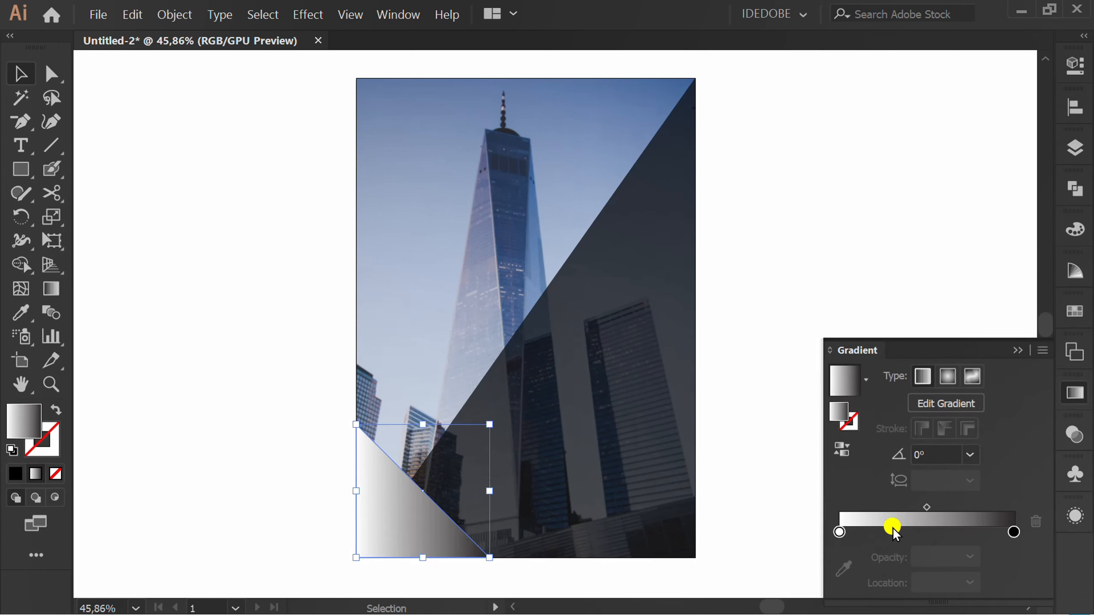
double_click(839, 533)
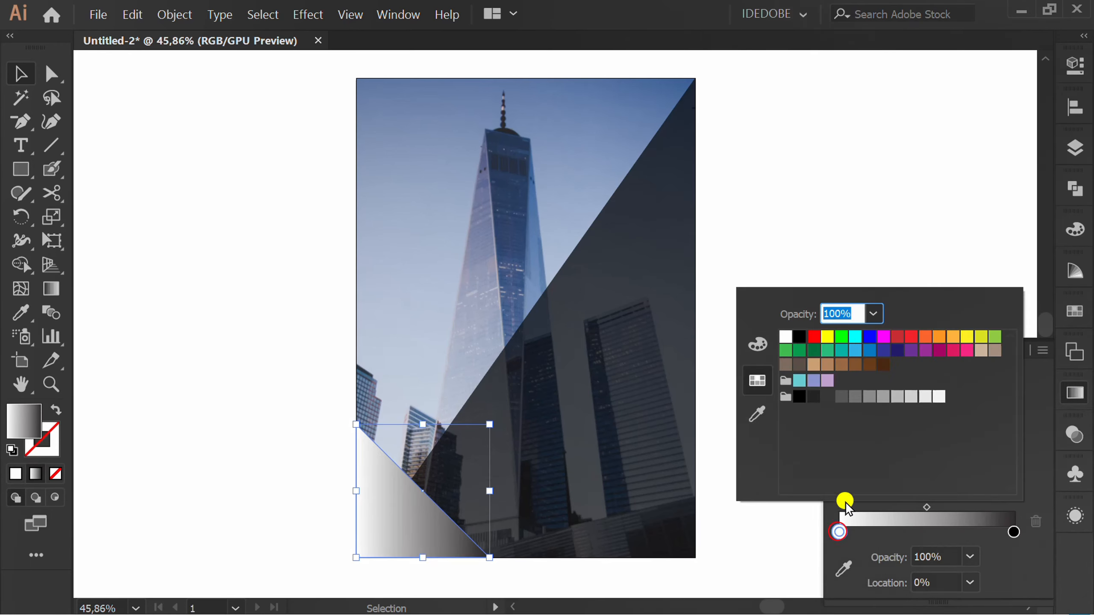
click(955, 340)
click(1043, 563)
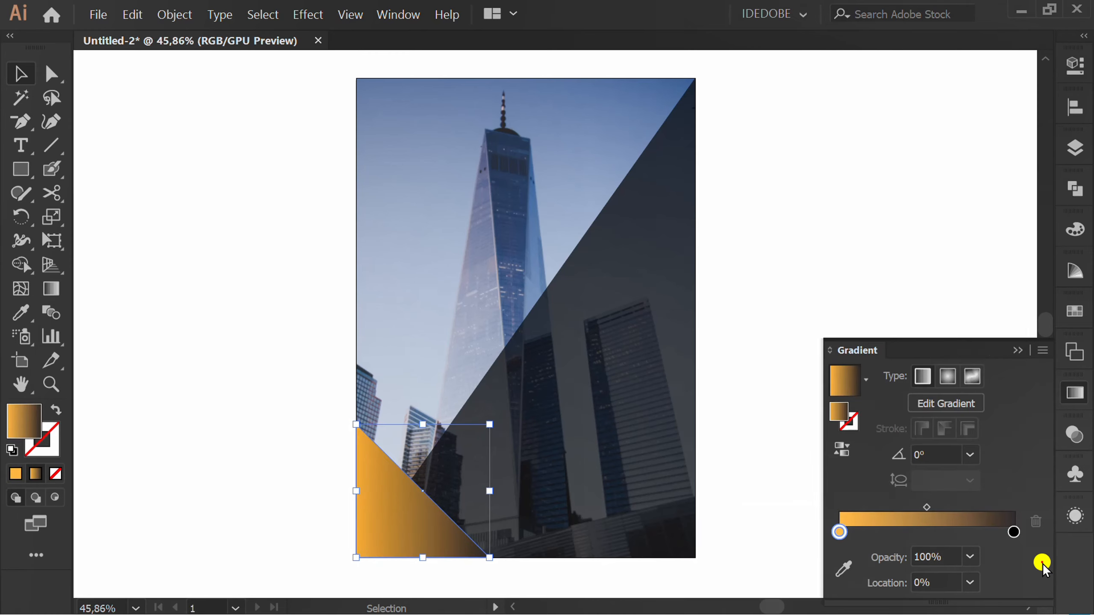
double_click(1015, 532)
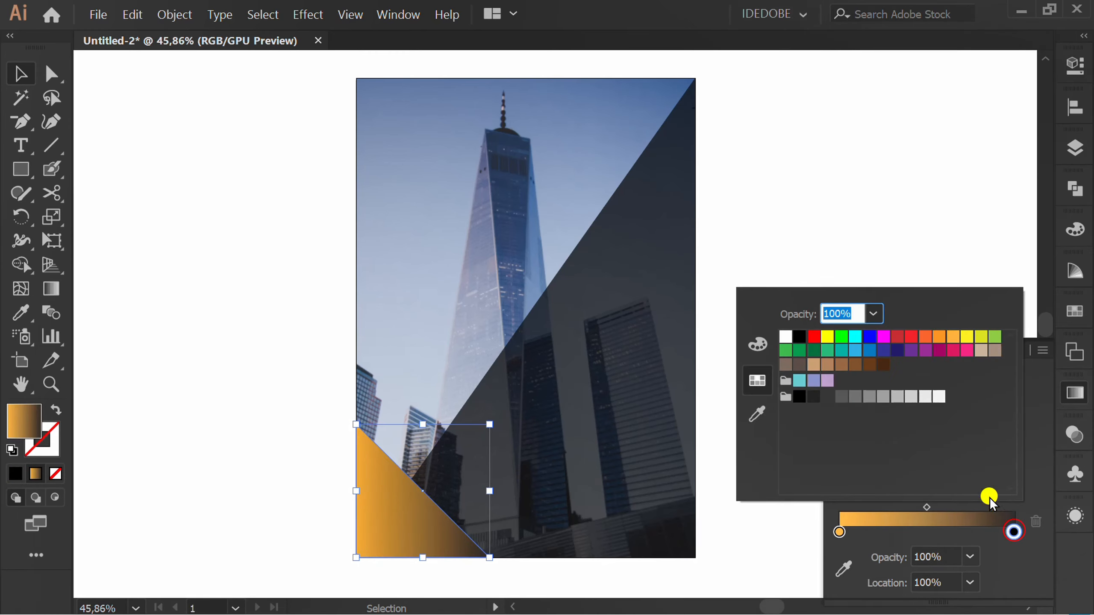
click(826, 339)
click(775, 535)
scroll(775, 534, down, 3)
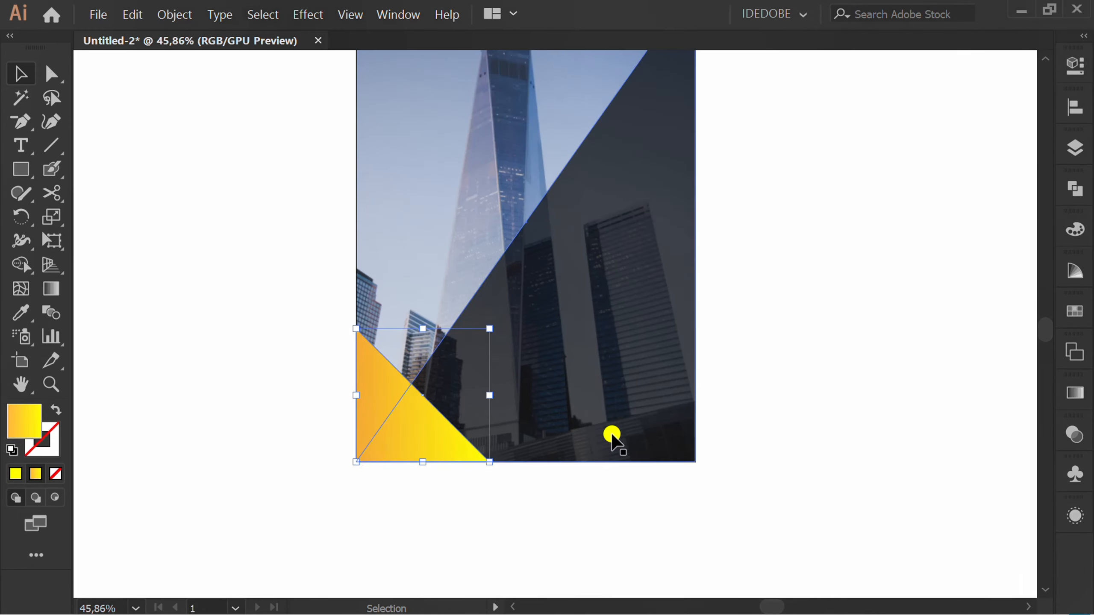
Angle the corner triangle's gradient diagonally, from orange at its lower-left corner to yellow toward the upper right, and deselect it.
key(g)
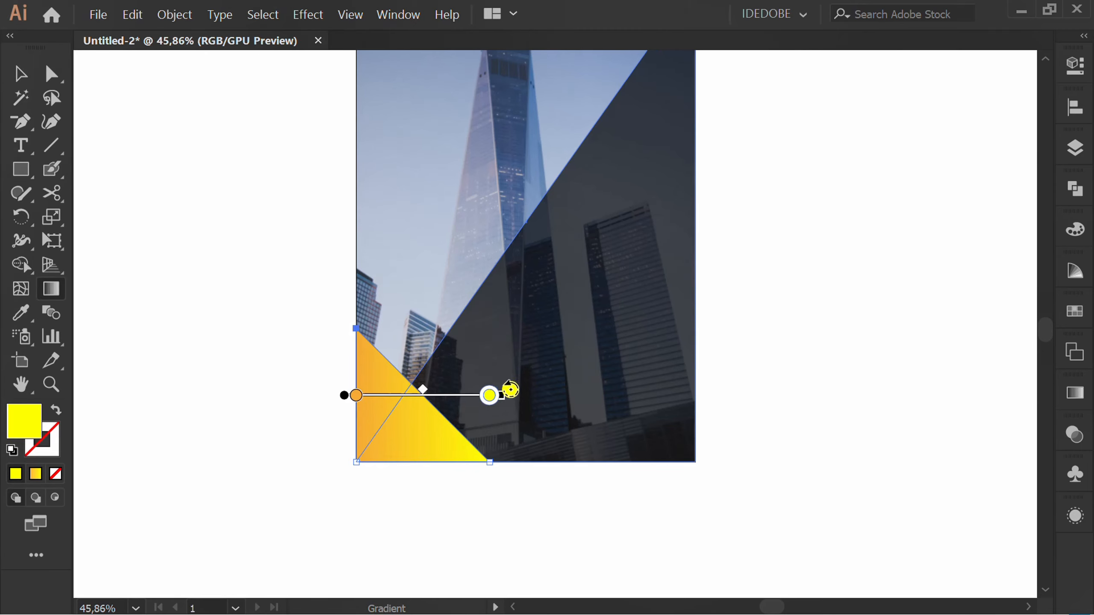
mouse_move(509, 390)
mouse_down()
mouse_move(499, 300)
mouse_move(484, 279)
mouse_up()
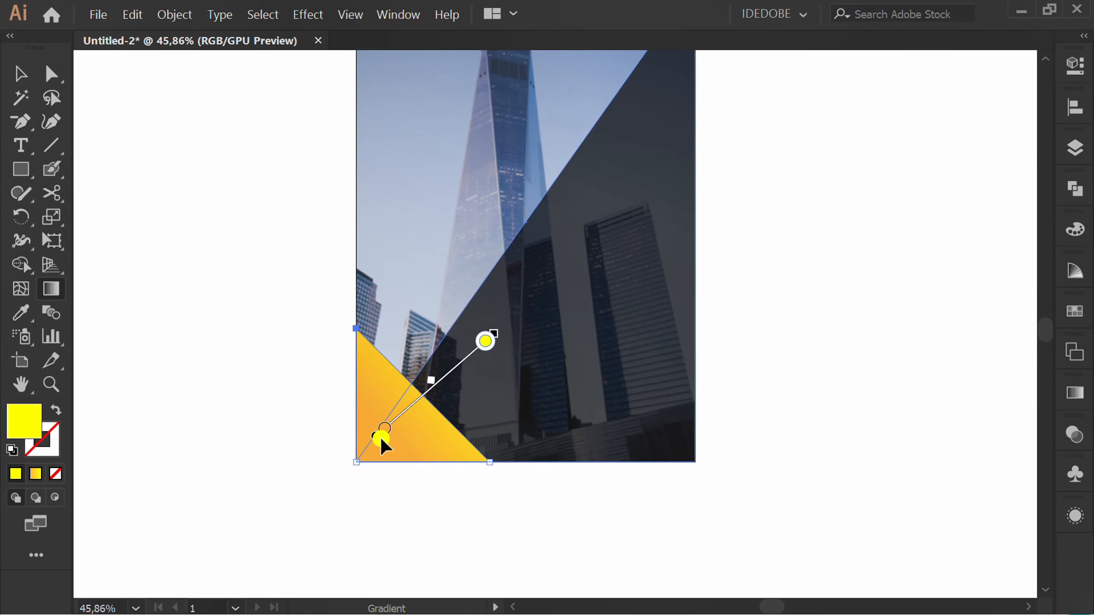
drag(381, 439, 341, 471)
key(v)
click(440, 520)
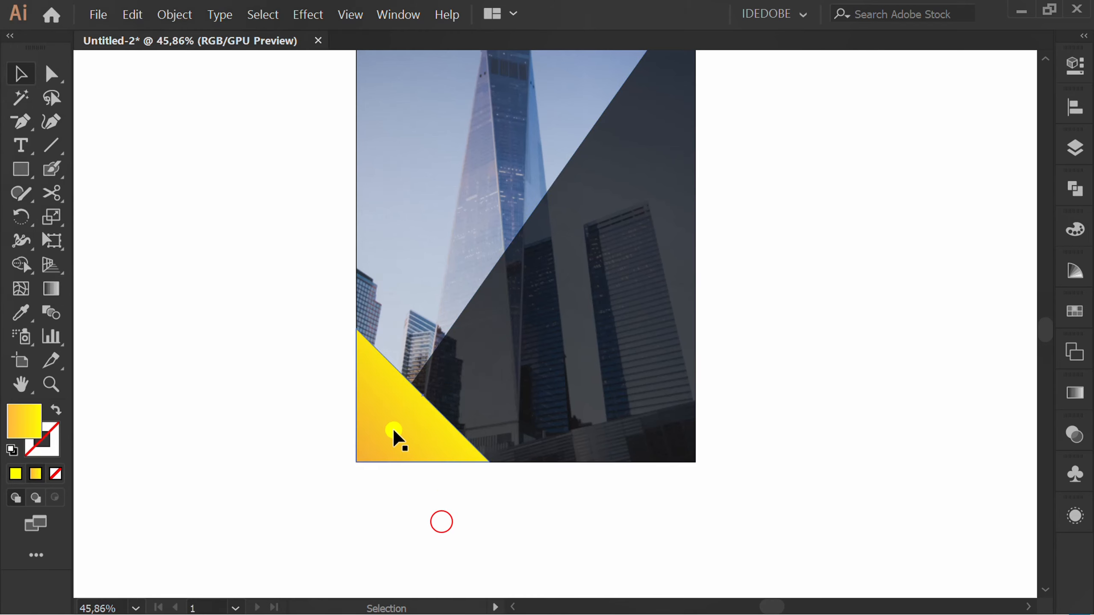
Duplicate the gradient triangle slightly to the right along the artboard's lower edge and fill the copy with RGB Cyan.
mouse_move(393, 427)
mouse_down()
mouse_move(405, 414)
mouse_move(431, 425)
mouse_move(408, 422)
mouse_up()
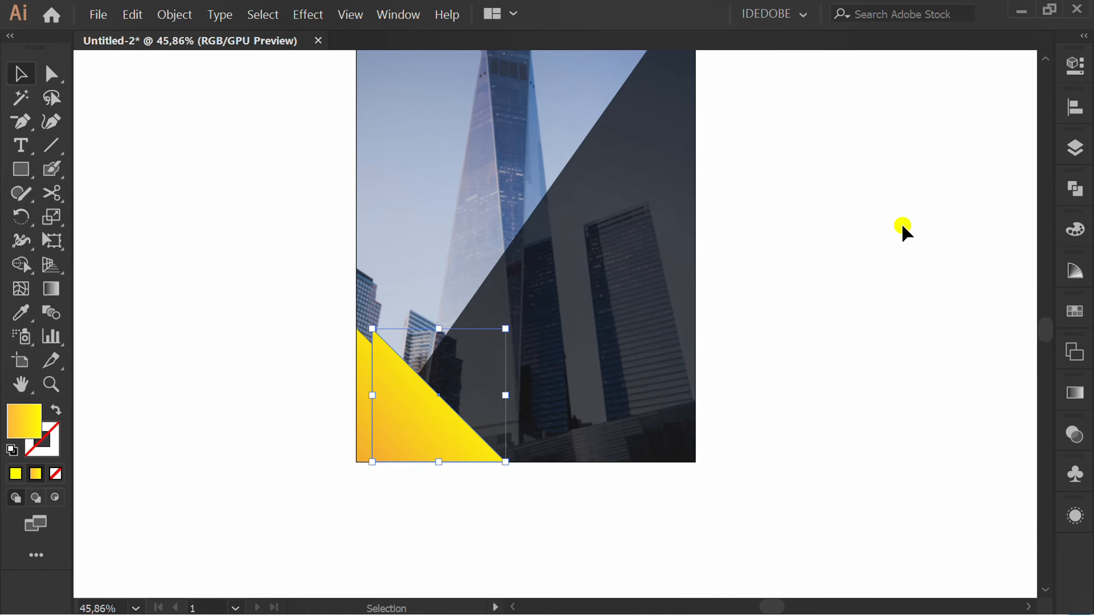
click(1073, 68)
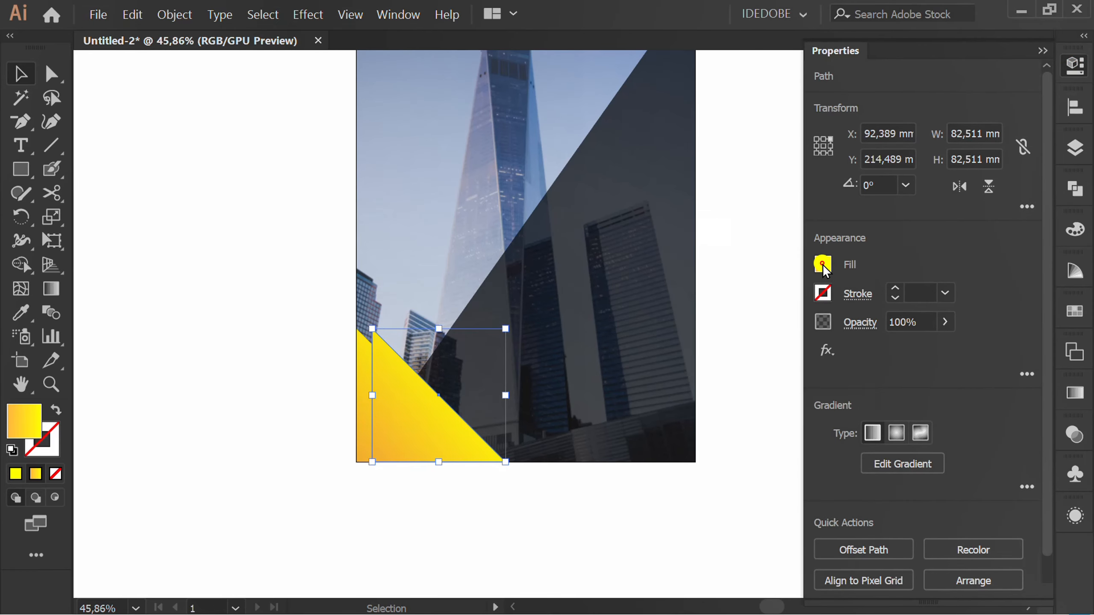
click(823, 264)
click(704, 336)
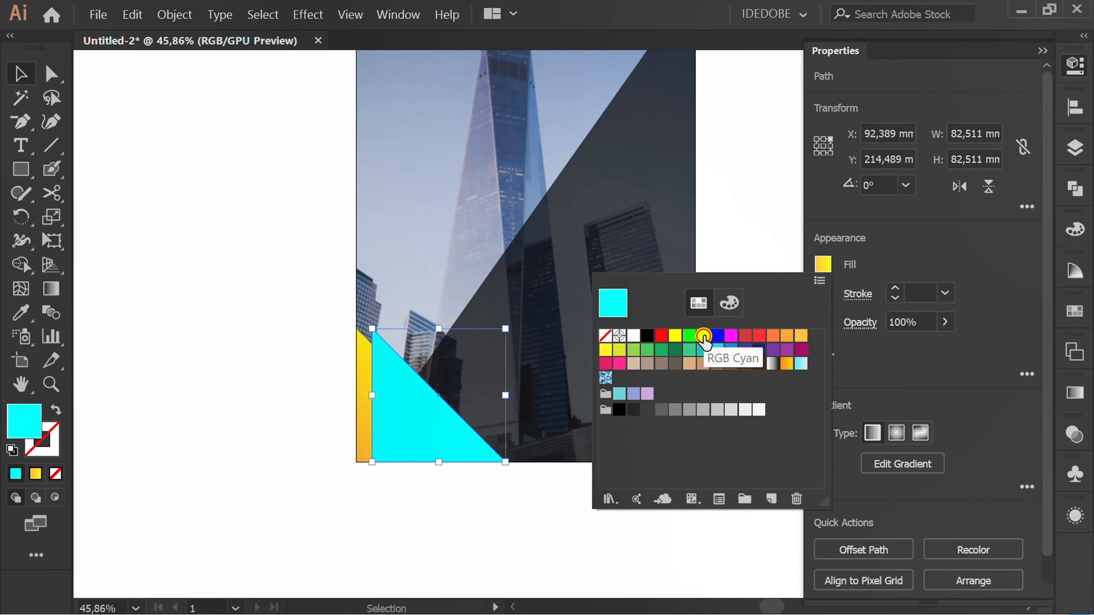
click(999, 353)
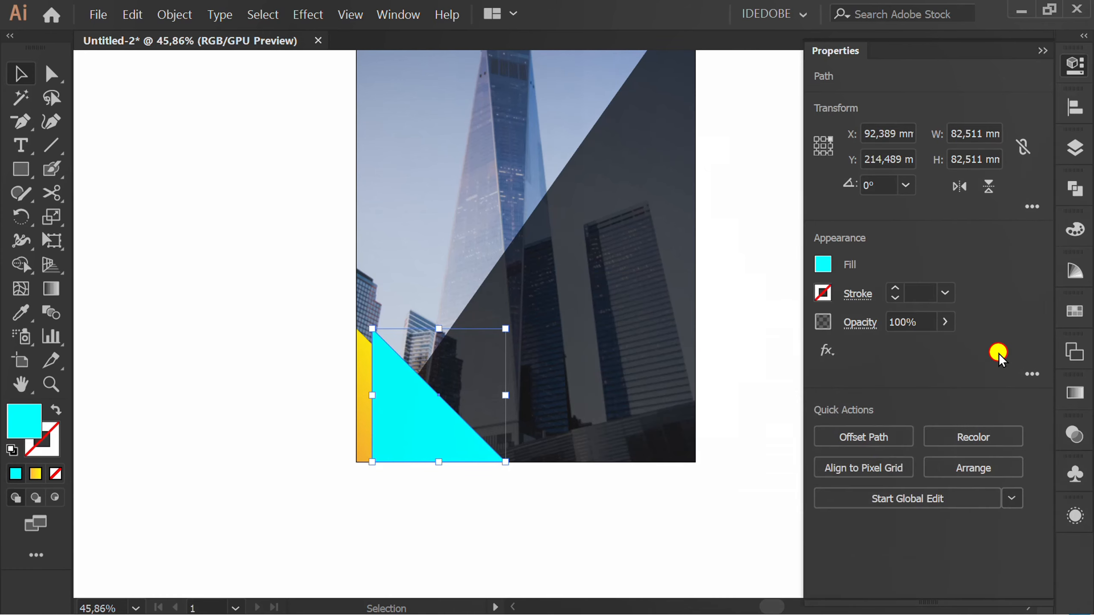
Recolor the cyan triangle to hue 186° and send it behind the gradient triangle so it forms a diagonal stripe.
click(1003, 431)
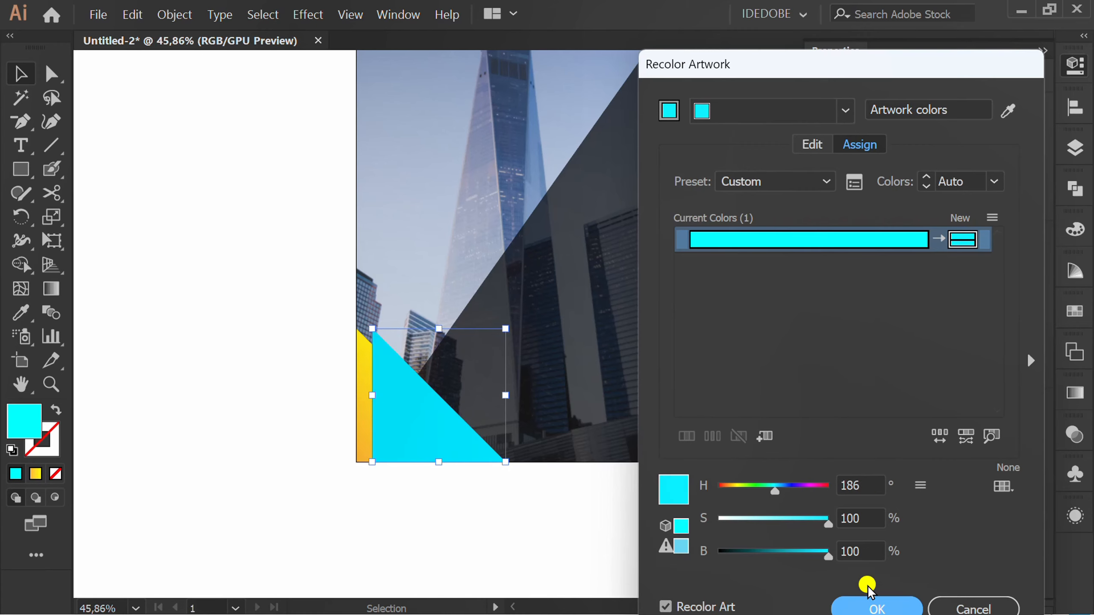
click(868, 605)
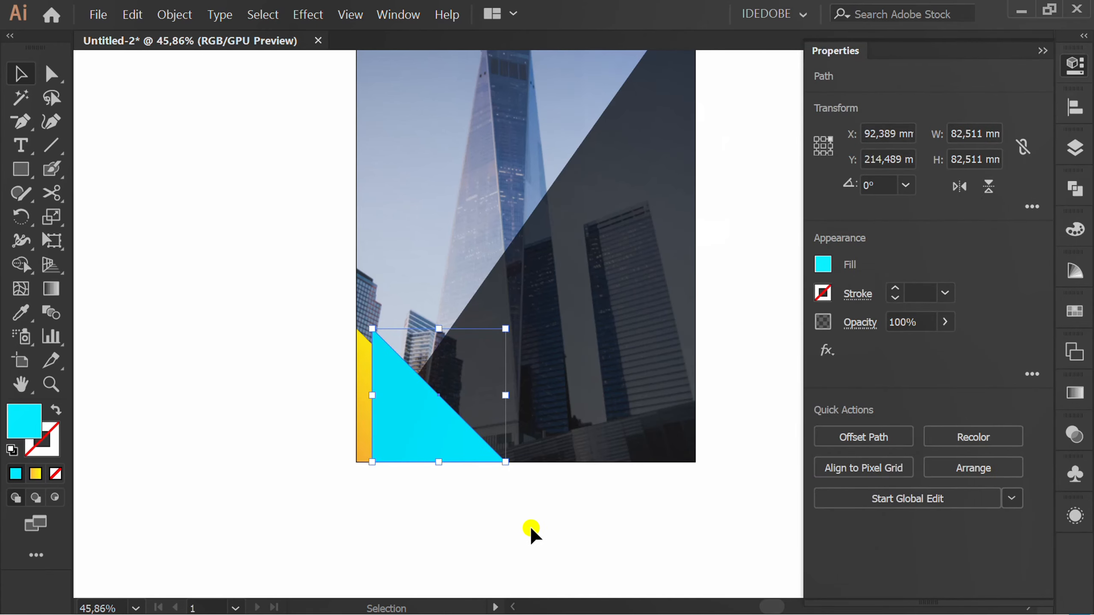
key(ctrl+bracketleft)
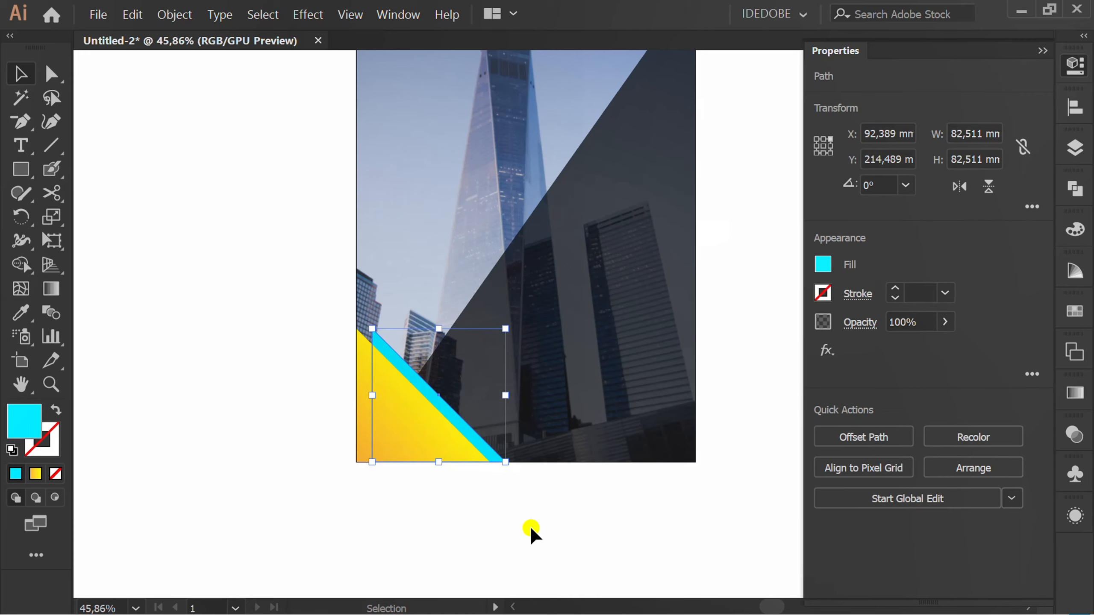
click(531, 534)
Set the type to Montserrat Bold at 45 pt.
scroll(531, 535, down, 1)
key(t)
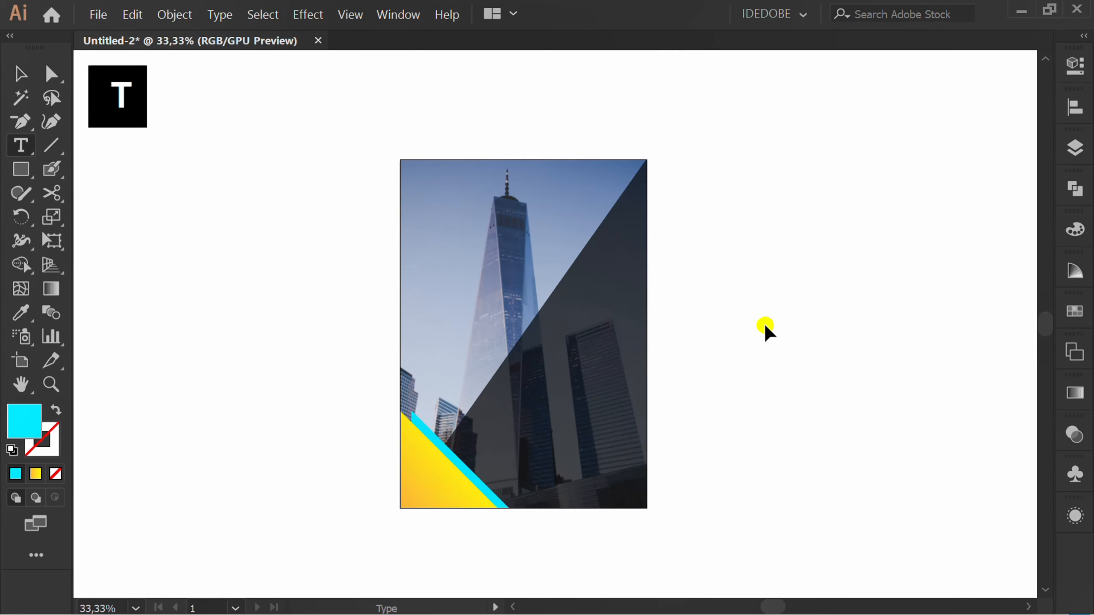
click(1075, 69)
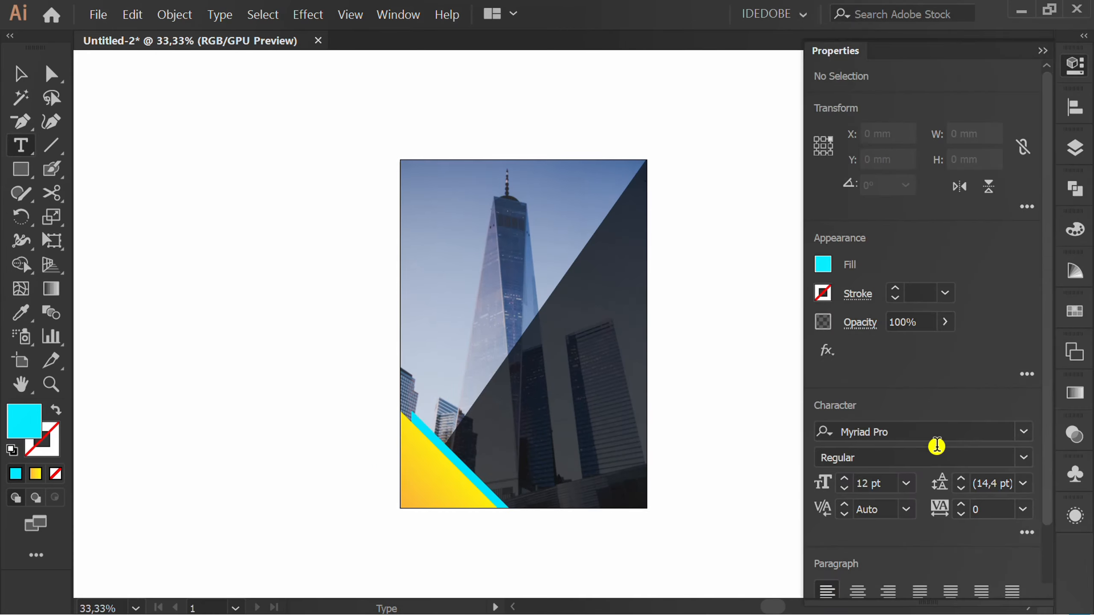
click(977, 431)
text(MON)
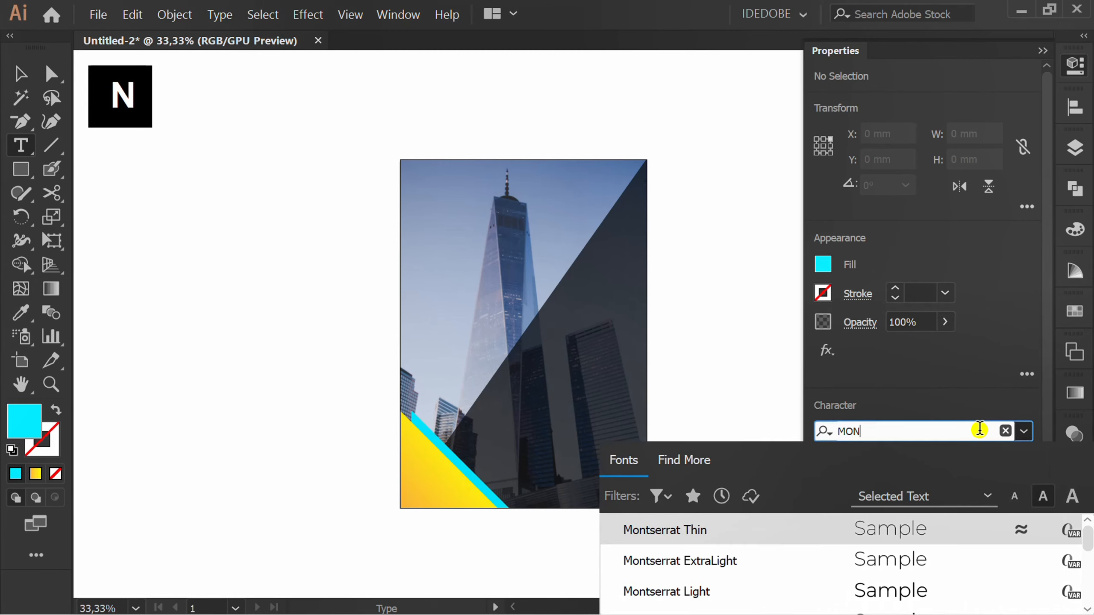
click(896, 530)
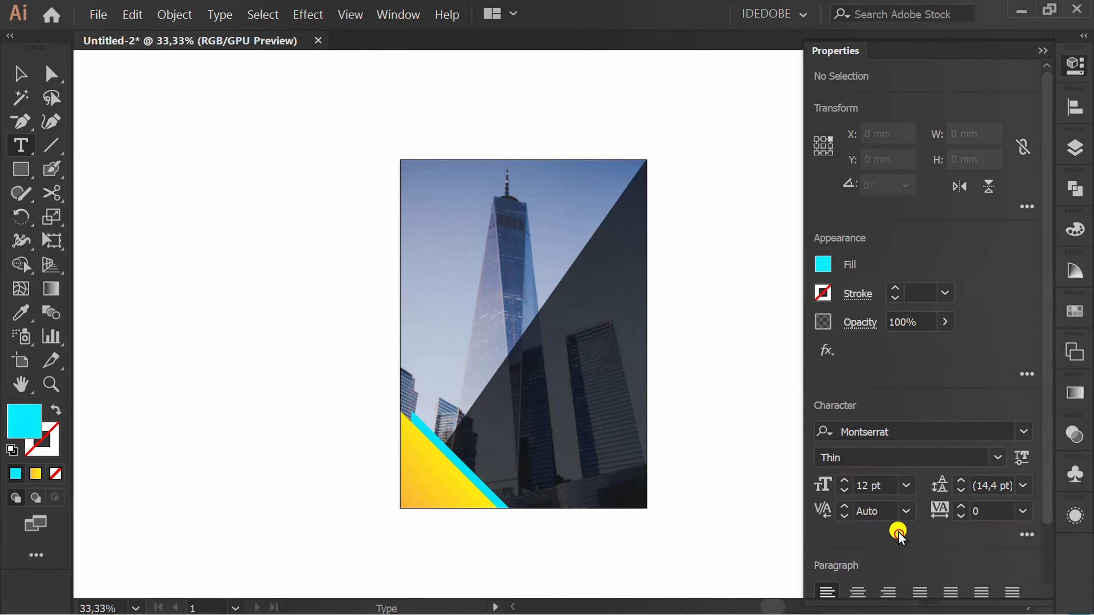
click(921, 456)
click(996, 456)
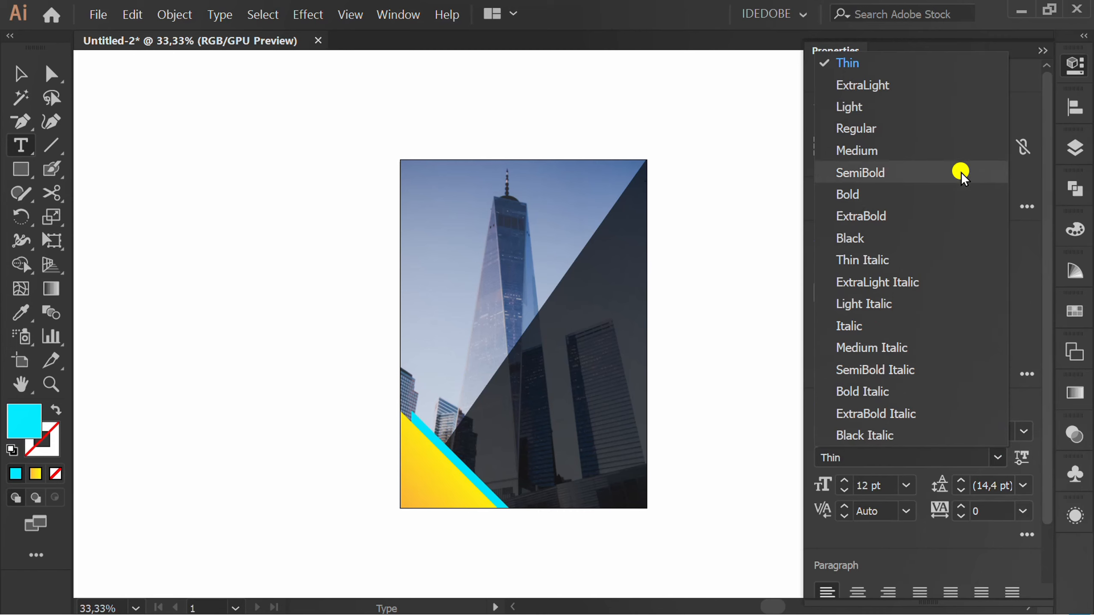
click(944, 188)
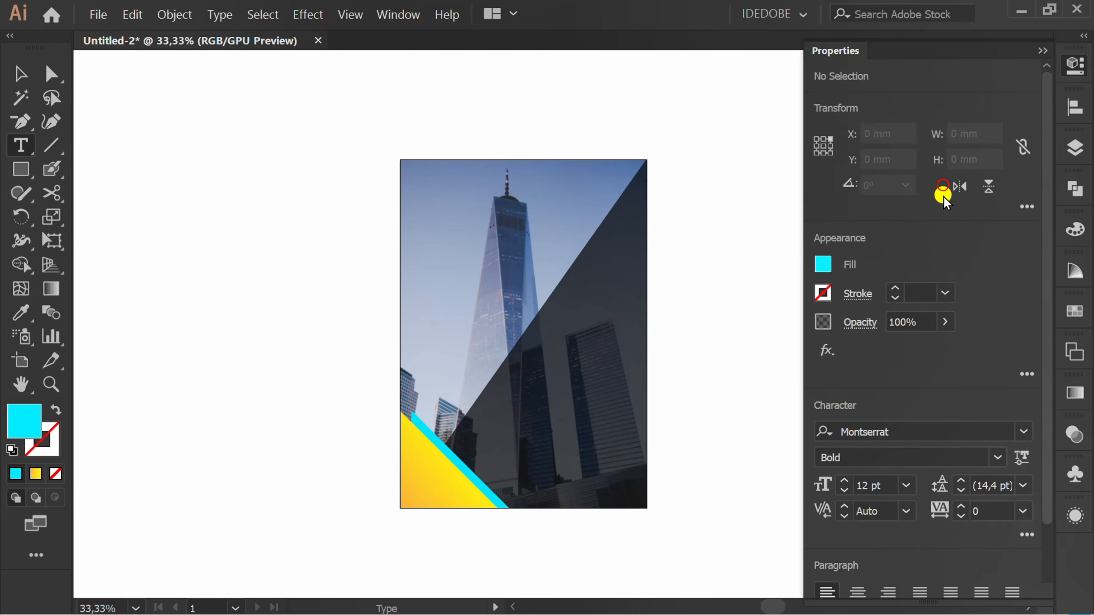
click(896, 481)
text(45)
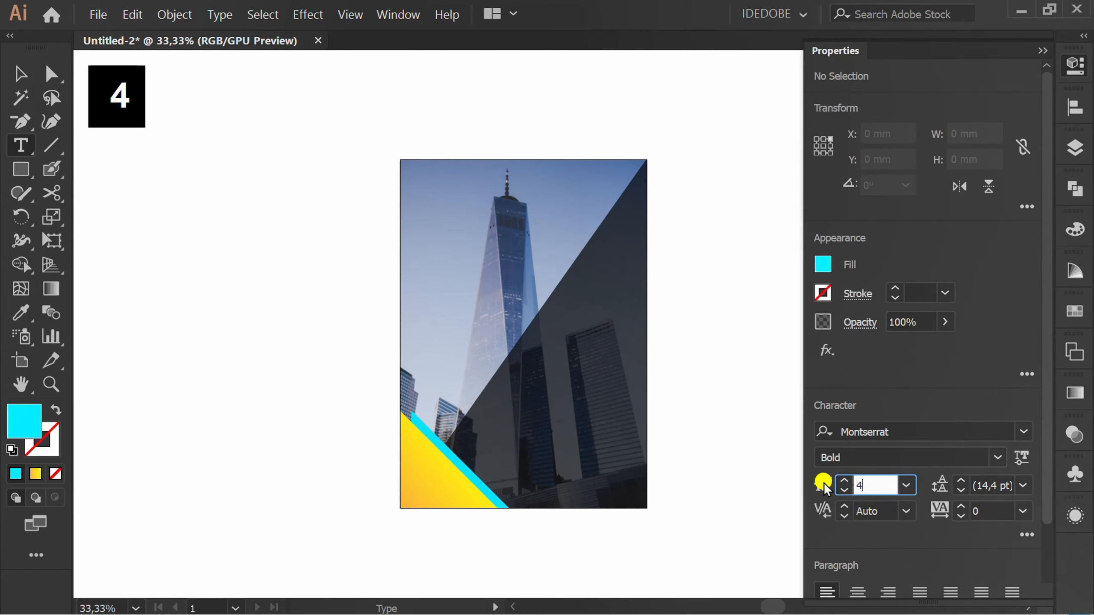
click(958, 351)
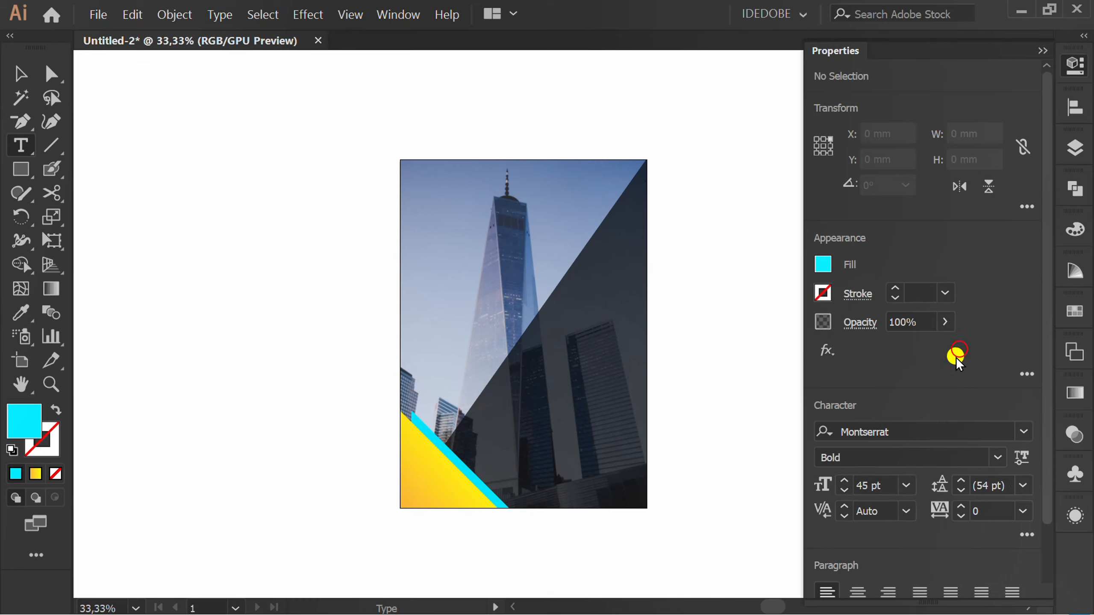
Add the two-line title "ANNUAL REPORT" on the dark overlay in the lower-right part of the artboard.
key(shift+Tab)
click(535, 398)
text(ANNUAL)
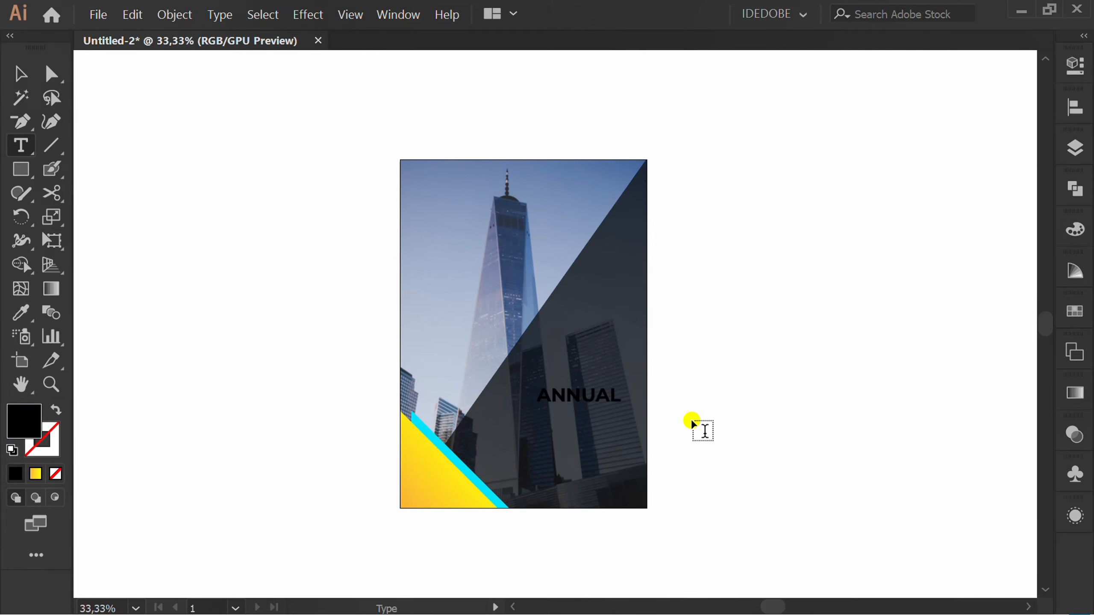
key(Return)
text(REPORT)
key(Escape)
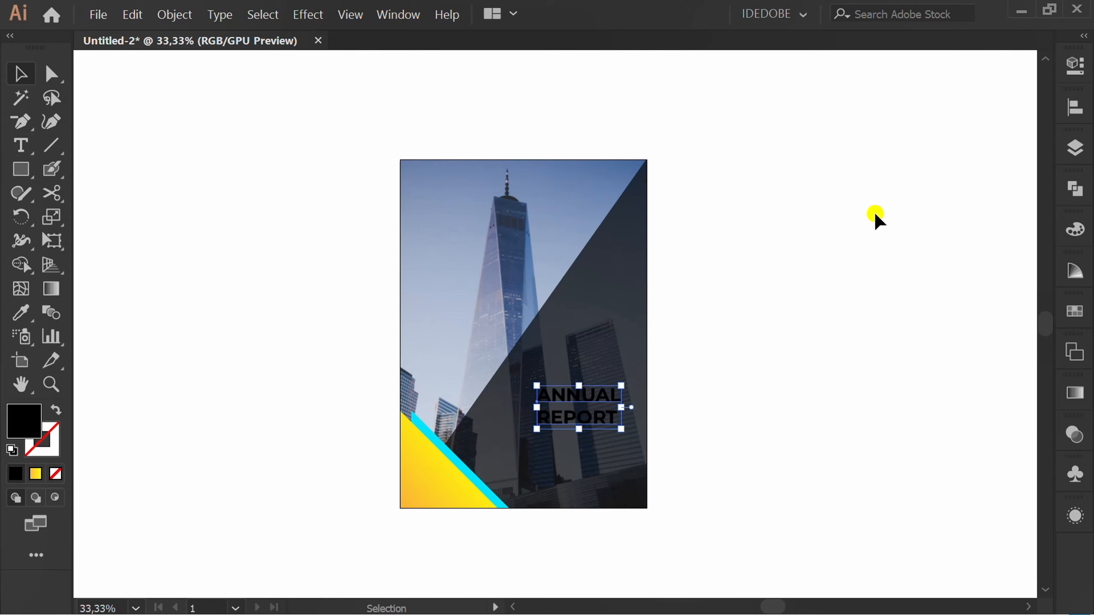
Fill the ANNUAL REPORT title with yellow and place it right-aligned on the dark overlay near the artboard's right edge.
click(1068, 65)
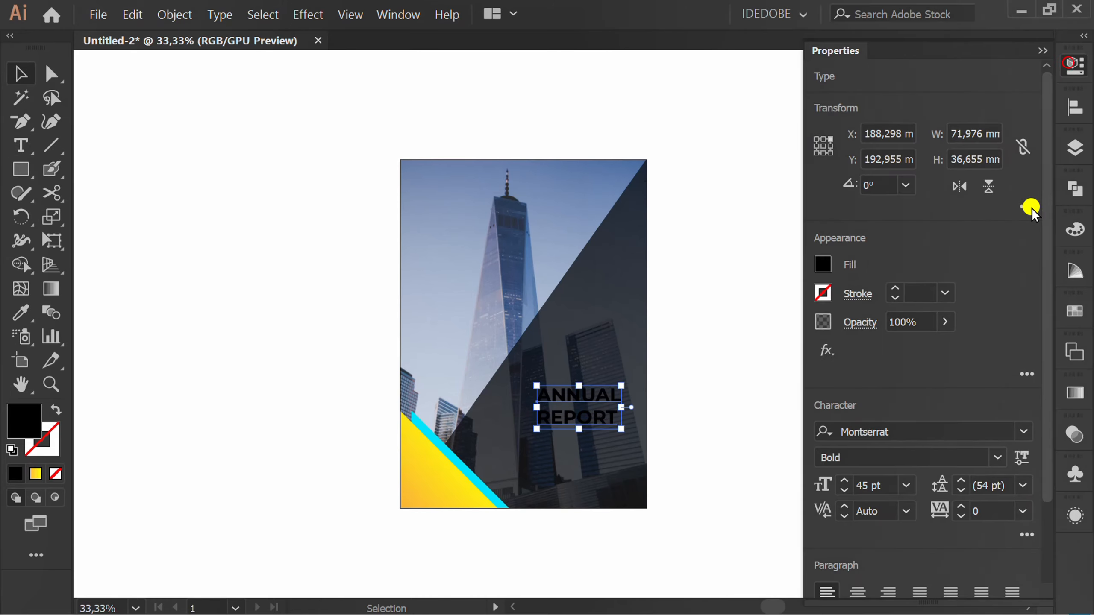
click(821, 262)
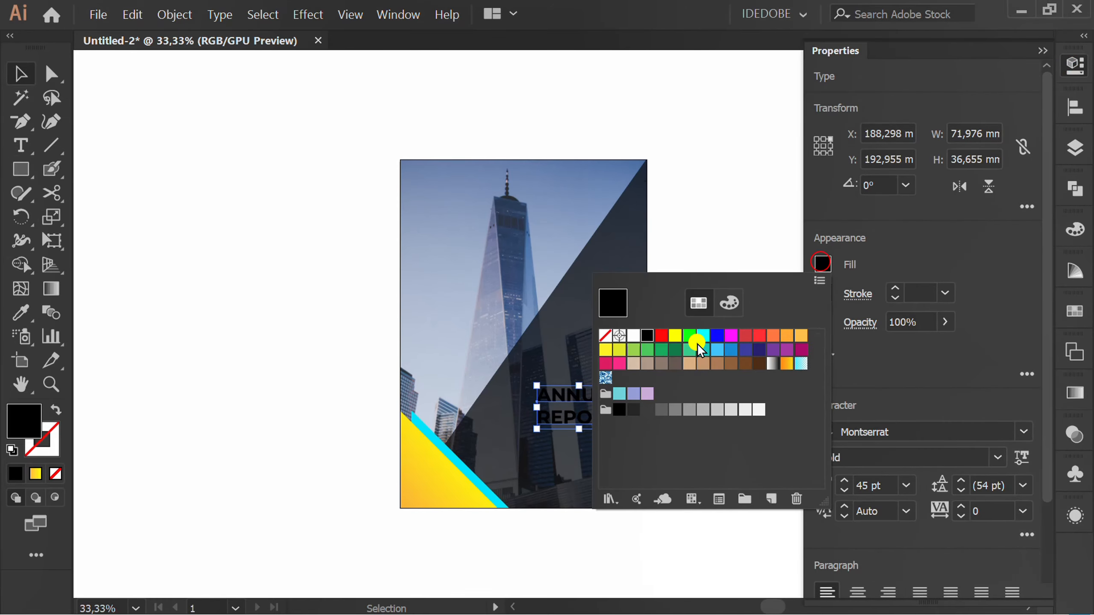
click(605, 350)
click(1002, 251)
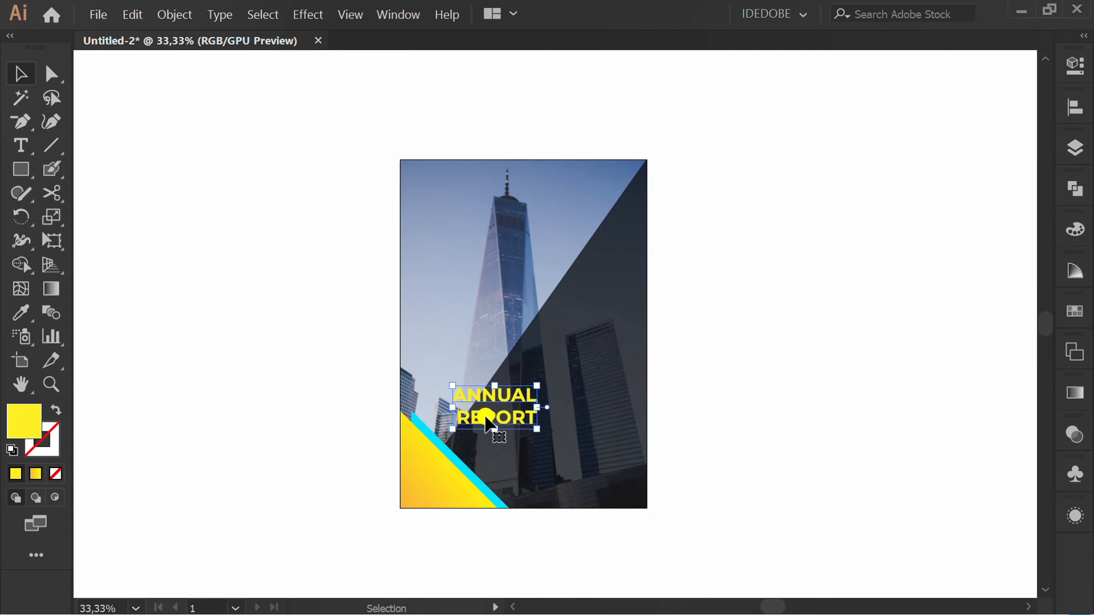
drag(486, 420, 591, 391)
click(310, 401)
Set the type for the body text to Montserrat Medium at 20 pt.
key(t)
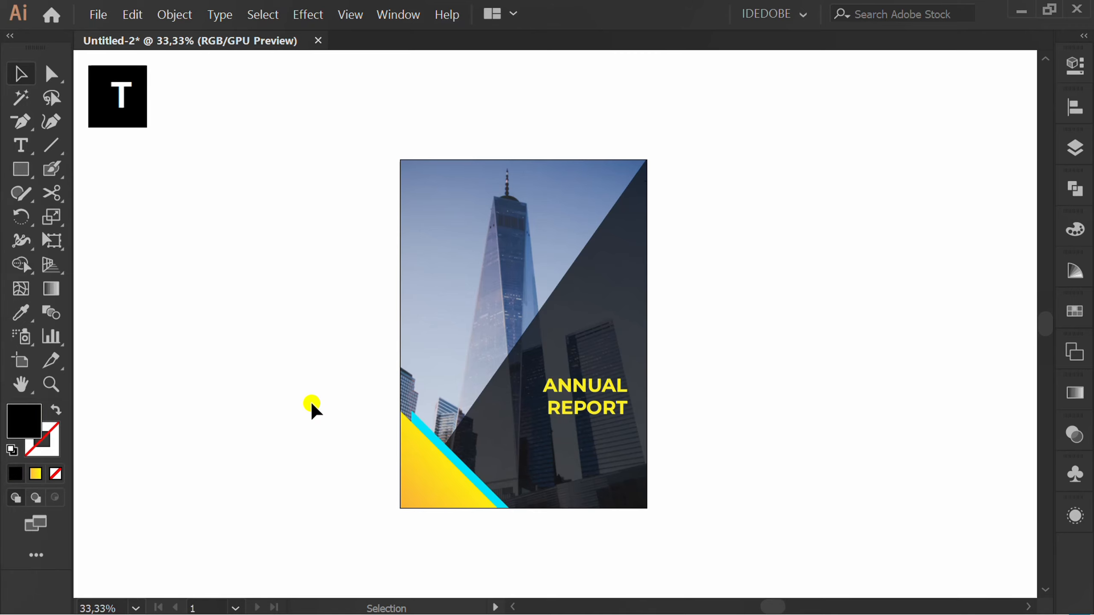
click(1075, 65)
click(891, 486)
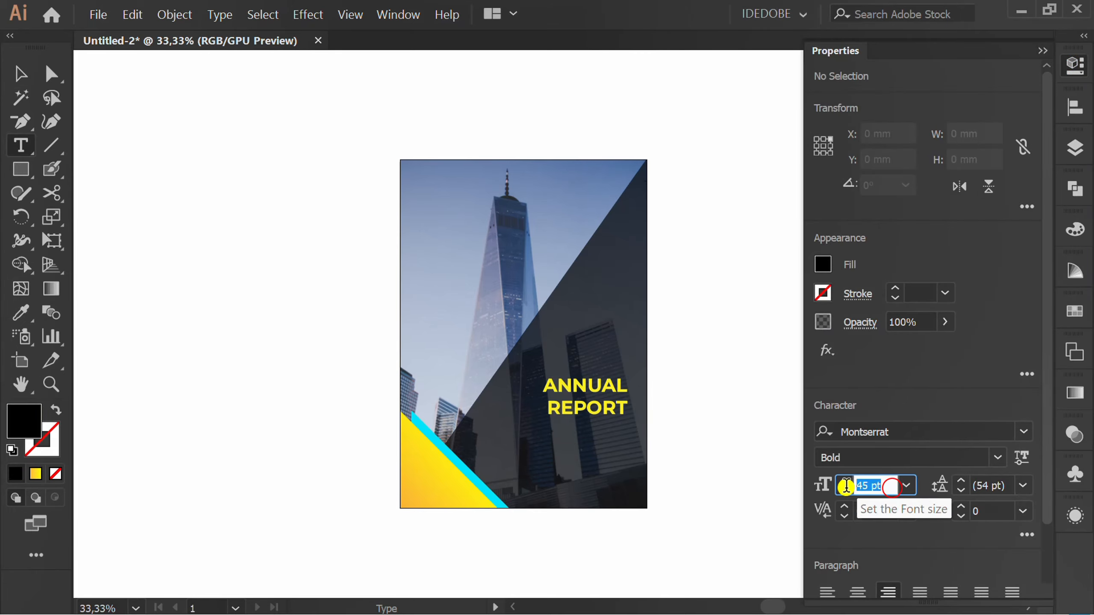
text(20)
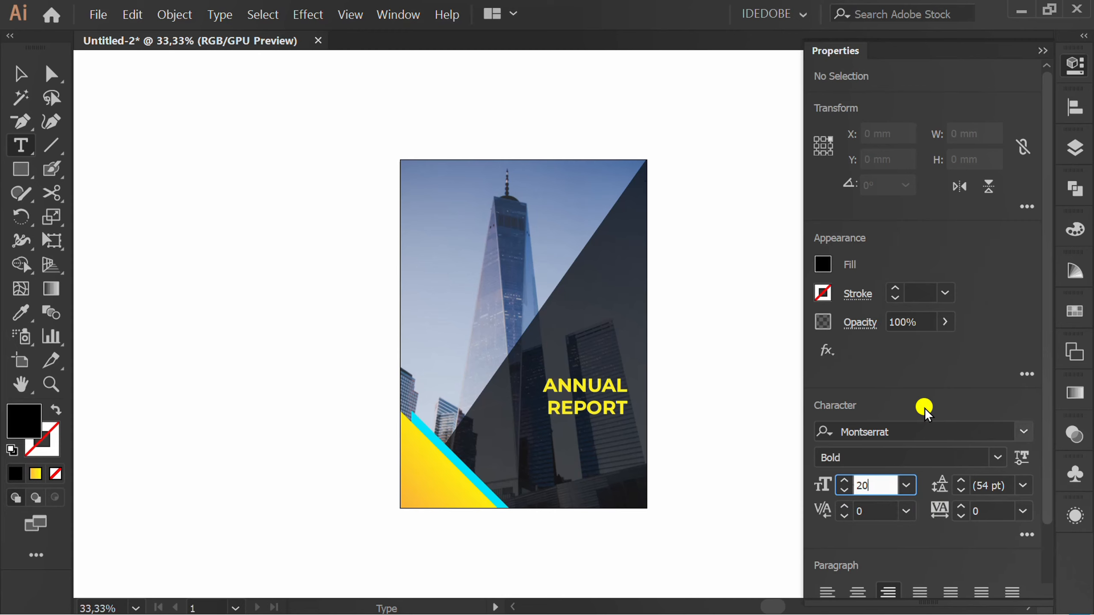
click(930, 391)
click(998, 458)
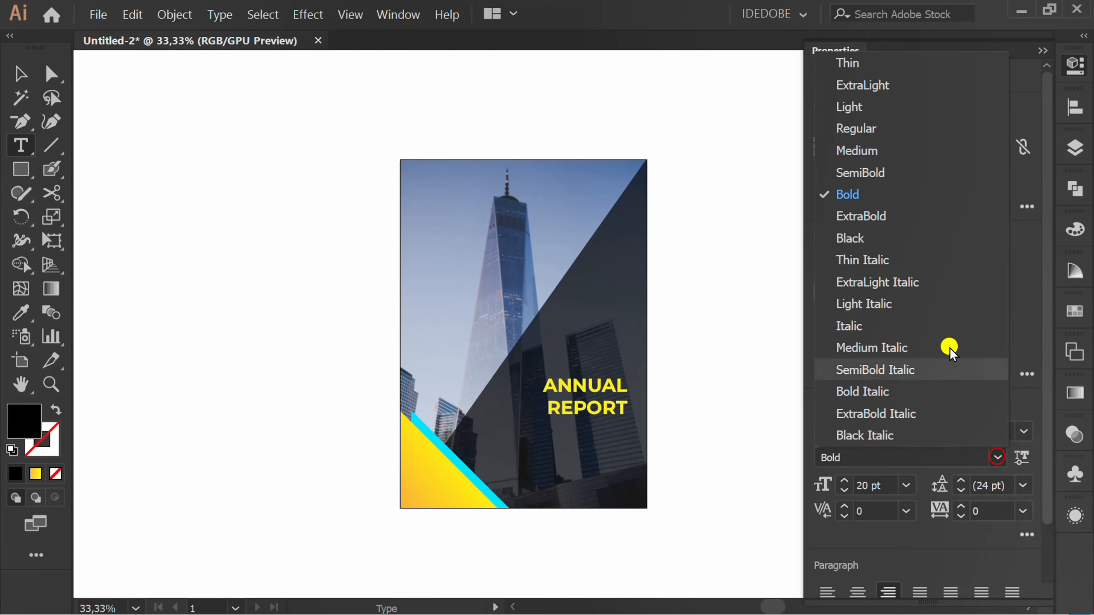
click(891, 149)
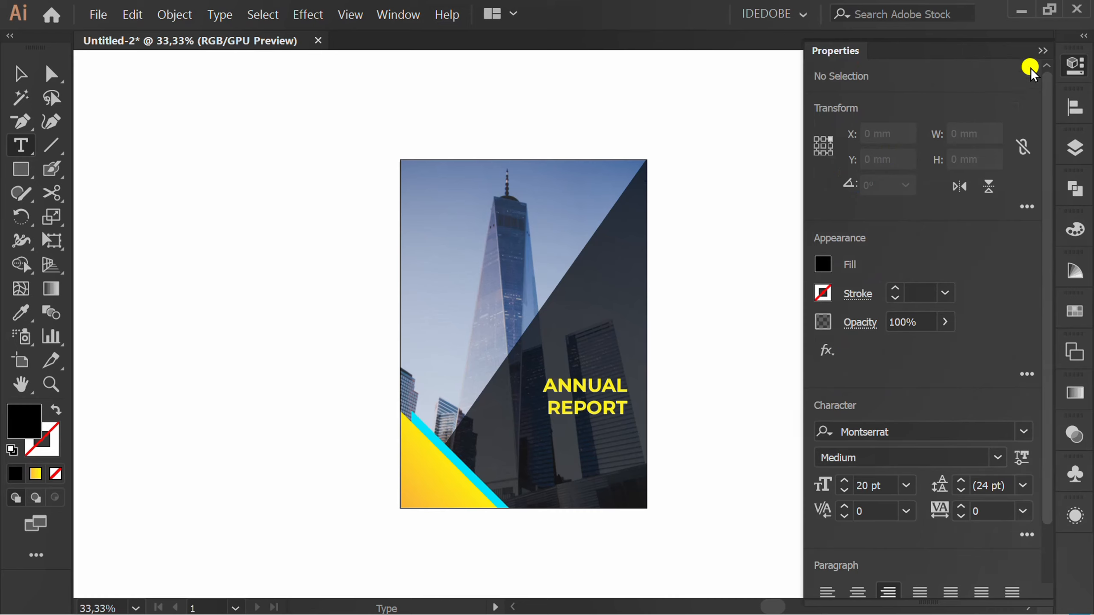
click(1042, 50)
Create a placeholder text frame about 93 mm wide and 48 mm high below the title and fill its text with white.
drag(518, 423, 629, 481)
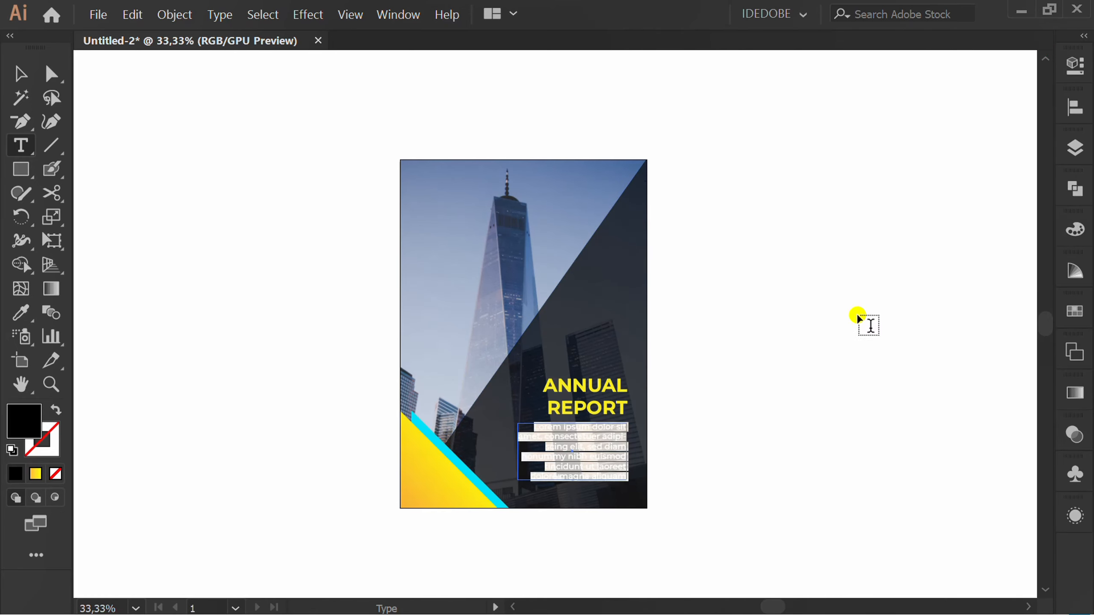
click(1074, 65)
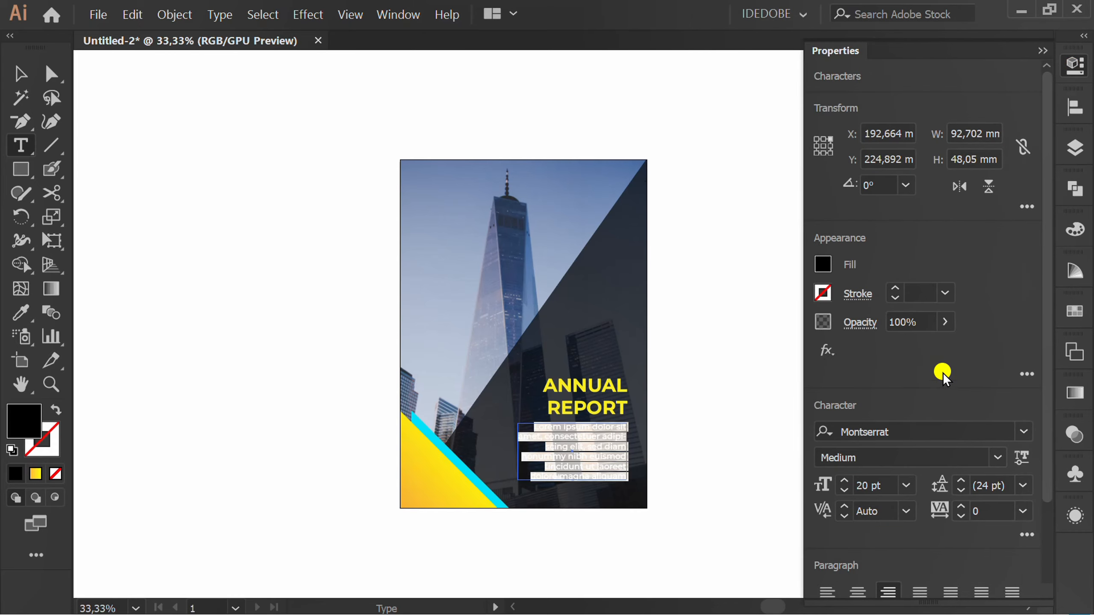
click(823, 267)
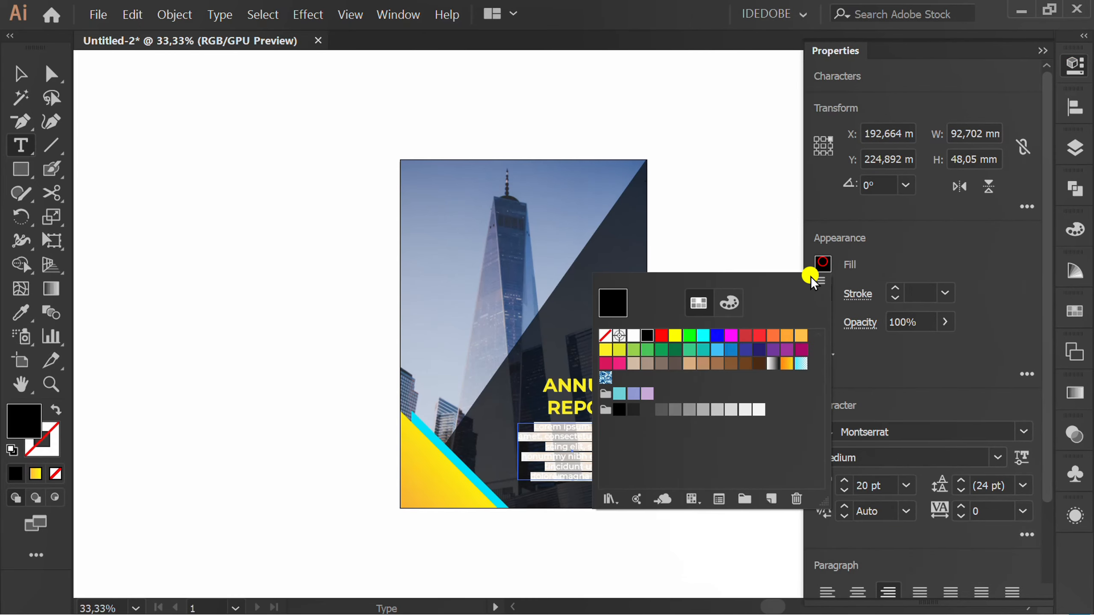
click(633, 336)
click(985, 242)
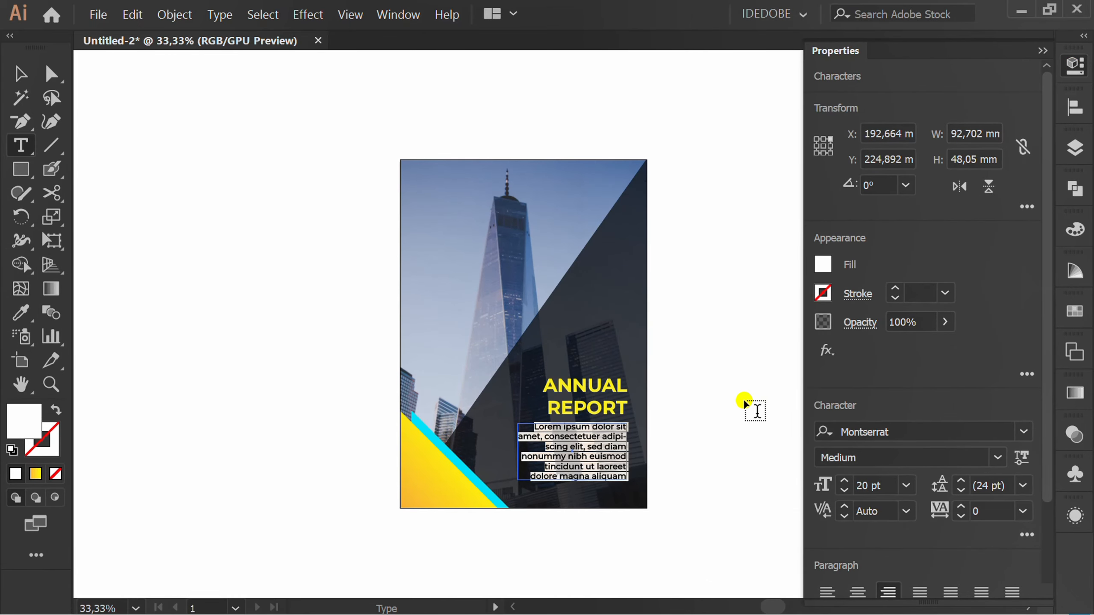
Nudge the ANNUAL REPORT title upward to widen the gap above the paragraph, then deselect it.
key(Up)
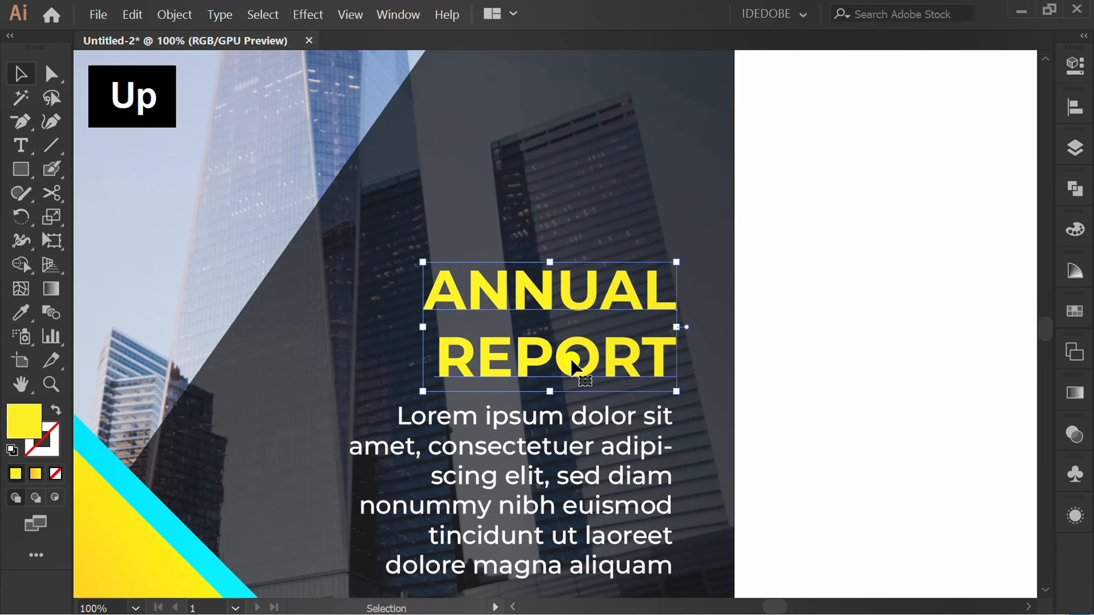
key(Up)
key(Up)
key(Up)
key(Up)
key(Up)
key(Up)
key(Up)
key(Up)
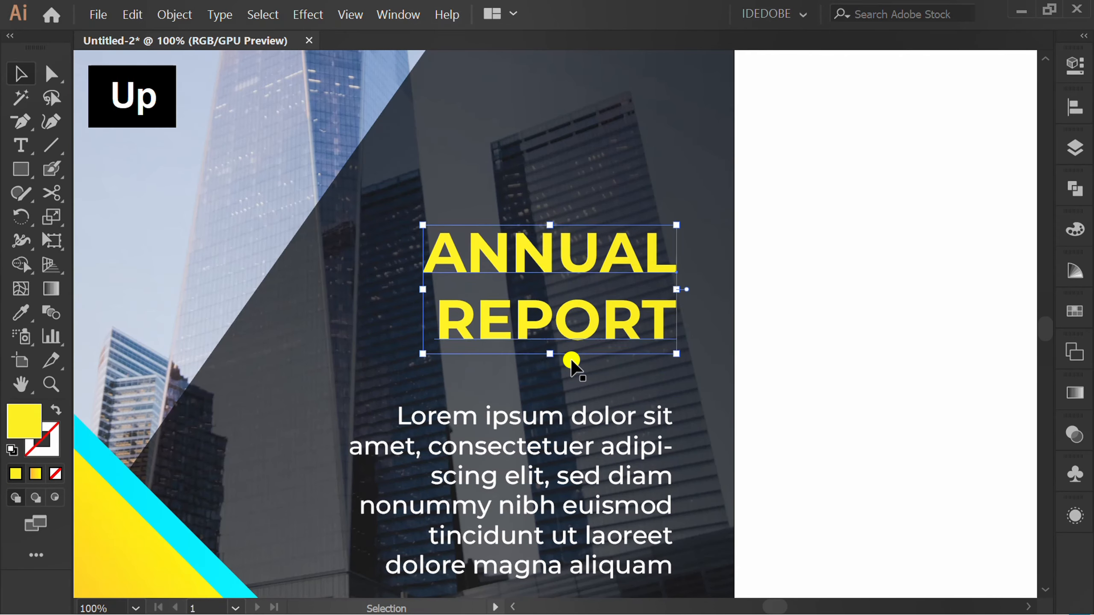
click(858, 391)
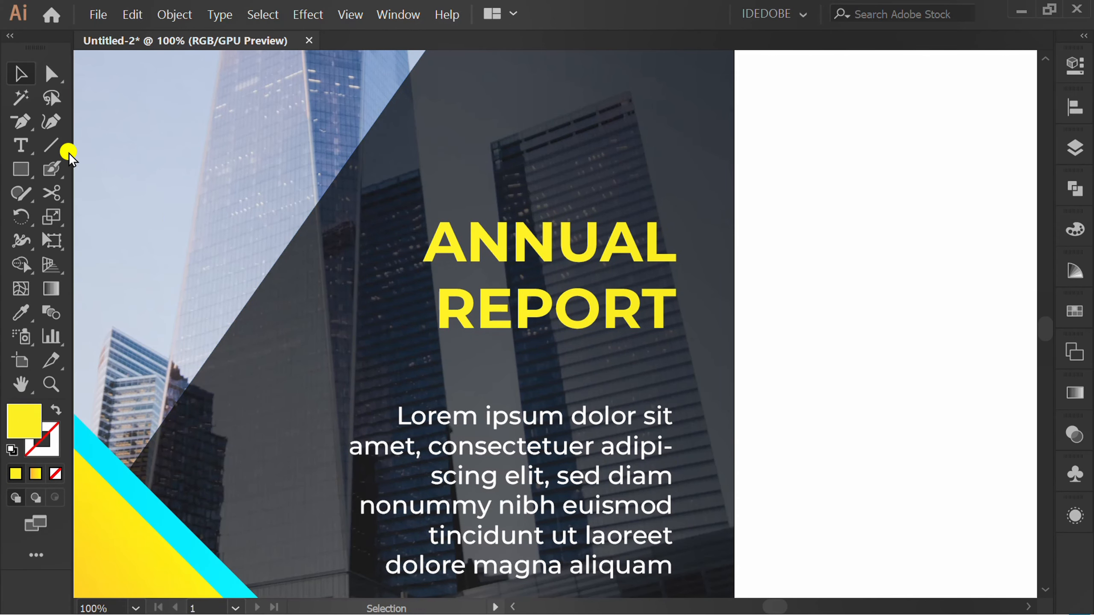
Draw a thin horizontal white divider line between the ANNUAL REPORT title and the body paragraph, roughly as wide as the title.
click(51, 144)
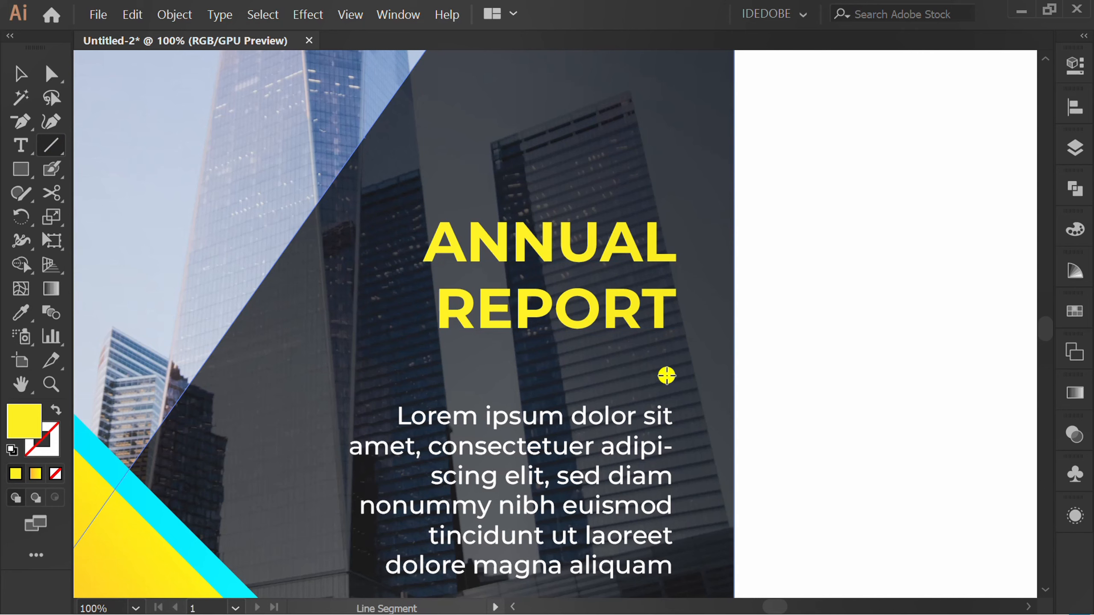
drag(663, 372, 401, 367)
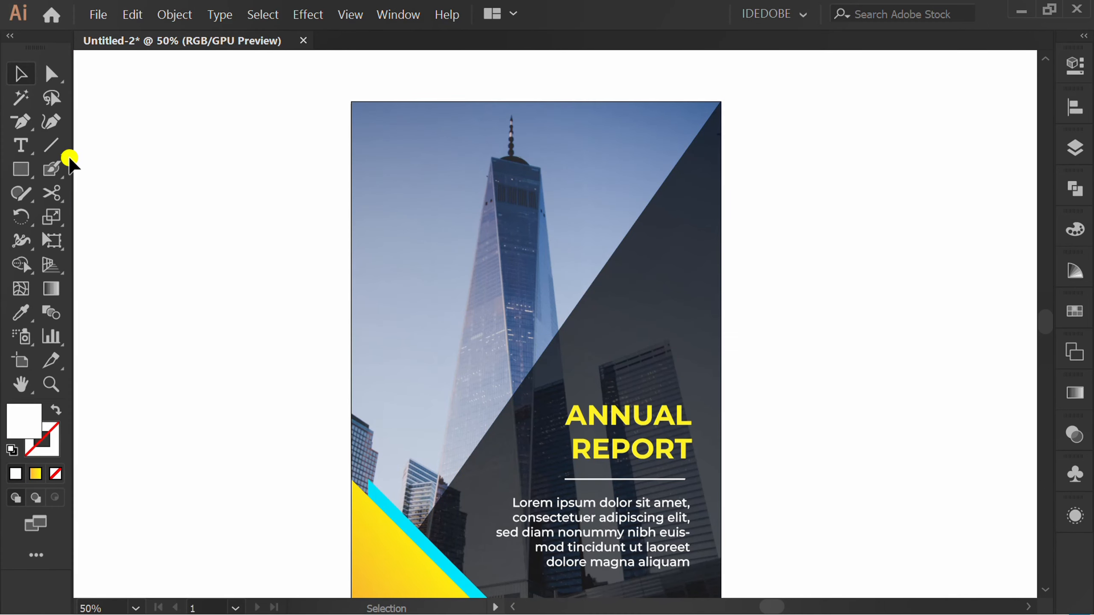
Add an anchor point midway along the dark overlay's diagonal edge and lower the overlay's upper-right corner to slightly below that point.
drag(21, 121, 129, 144)
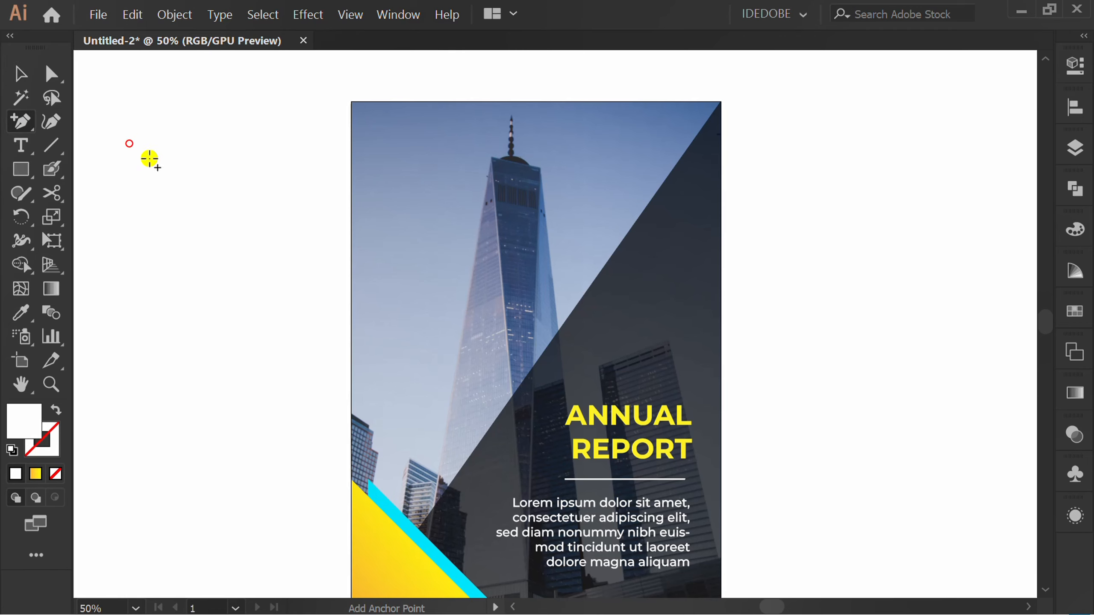
click(564, 322)
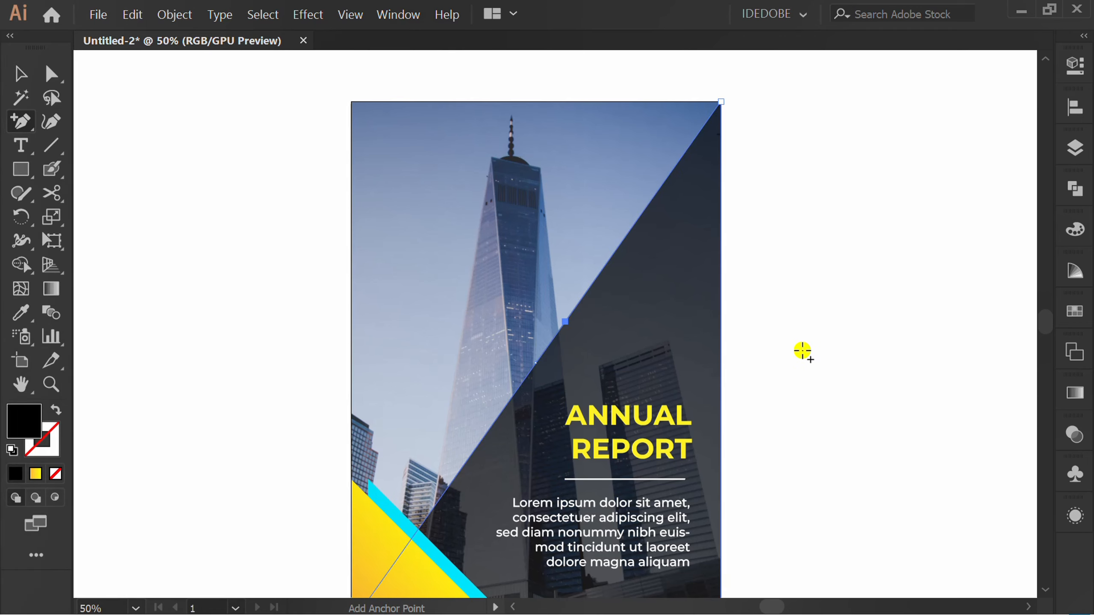
key(a)
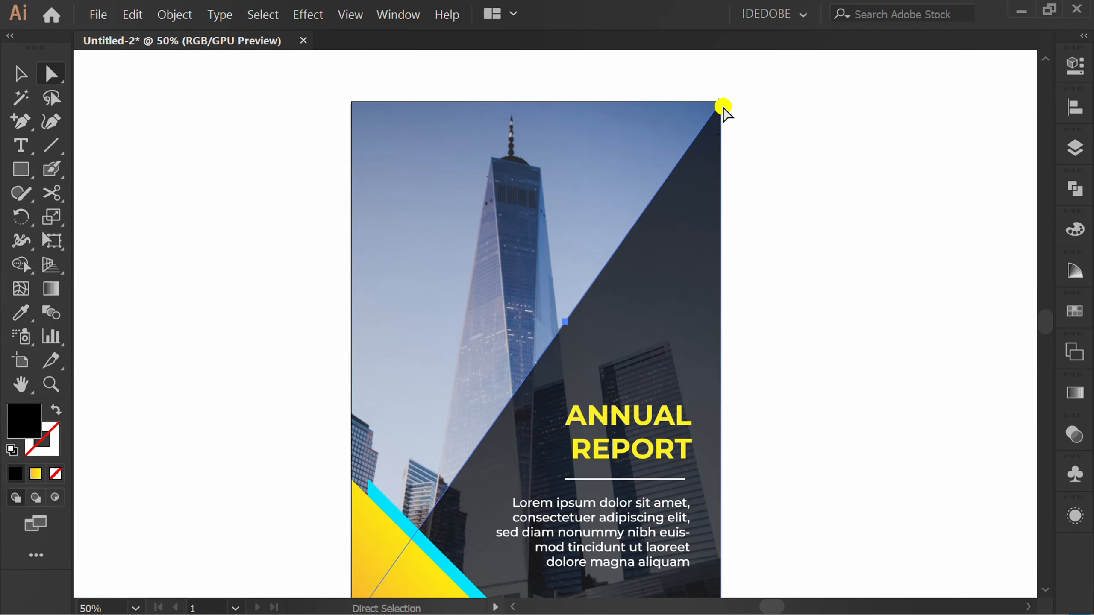
click(723, 106)
key(Down)
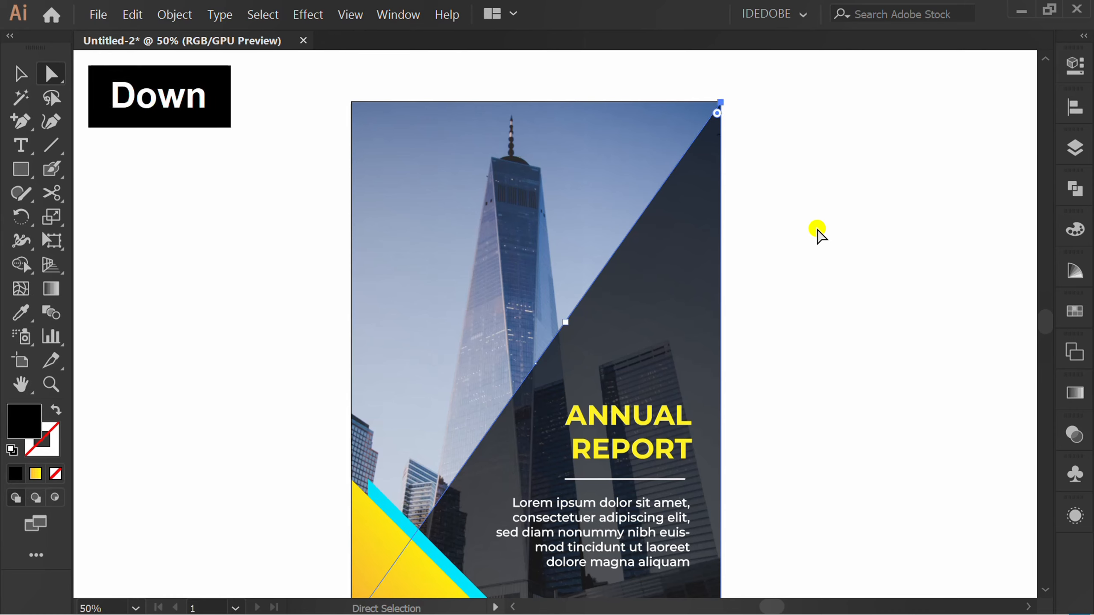
key(shift+Down)
key(shift+Down)
key(shift+Down)
key(shift+Down)
key(shift+Down)
key(shift+Down)
key(shift+Down)
key(shift+Down)
key(shift+Down)
key(shift+Down)
key(shift+Down)
key(shift+Down)
key(shift+Down)
key(shift+Down)
key(shift+Down)
key(shift+Down)
key(shift+Down)
key(shift+Down)
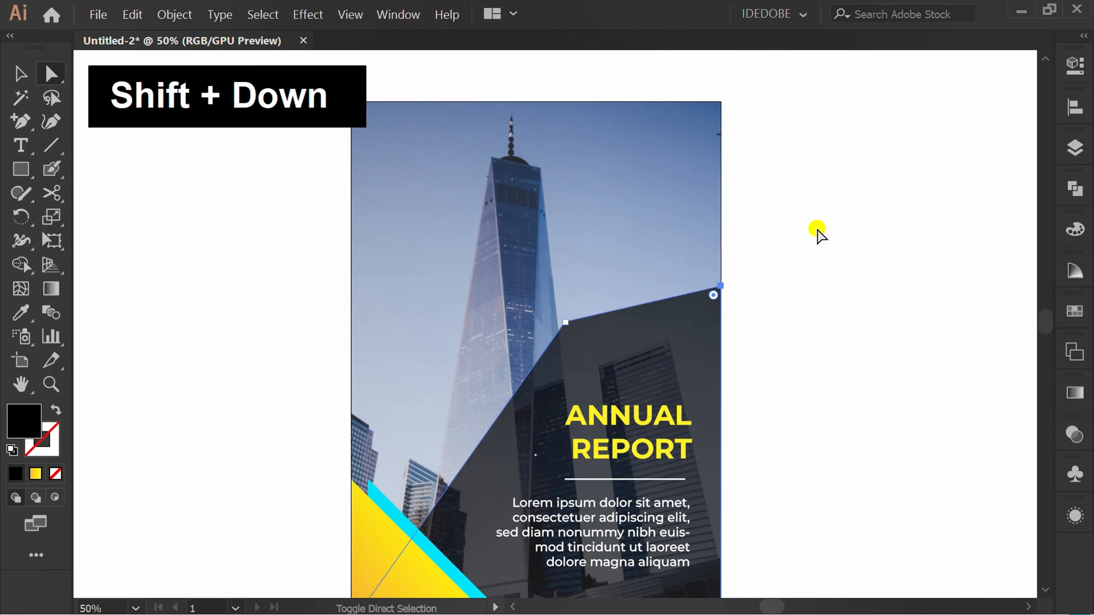
key(v)
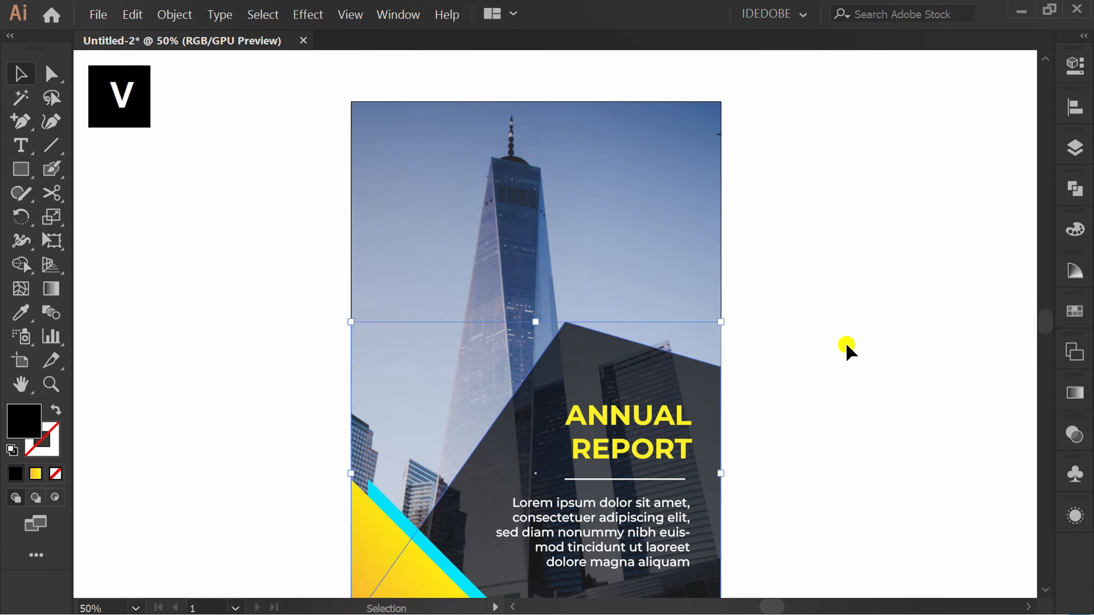
click(847, 346)
Add the point text COMPANY NAME near the top of the cover, over the sky.
scroll(802, 291, down, 1)
key(t)
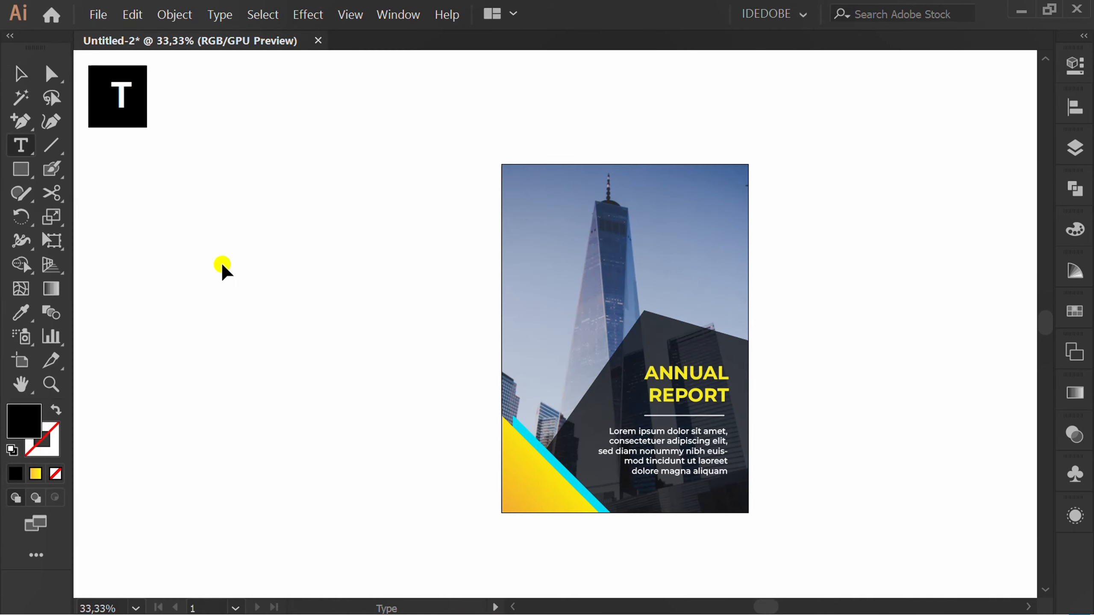
scroll(722, 170, up, 2)
click(566, 209)
text(COMPANY NAME)
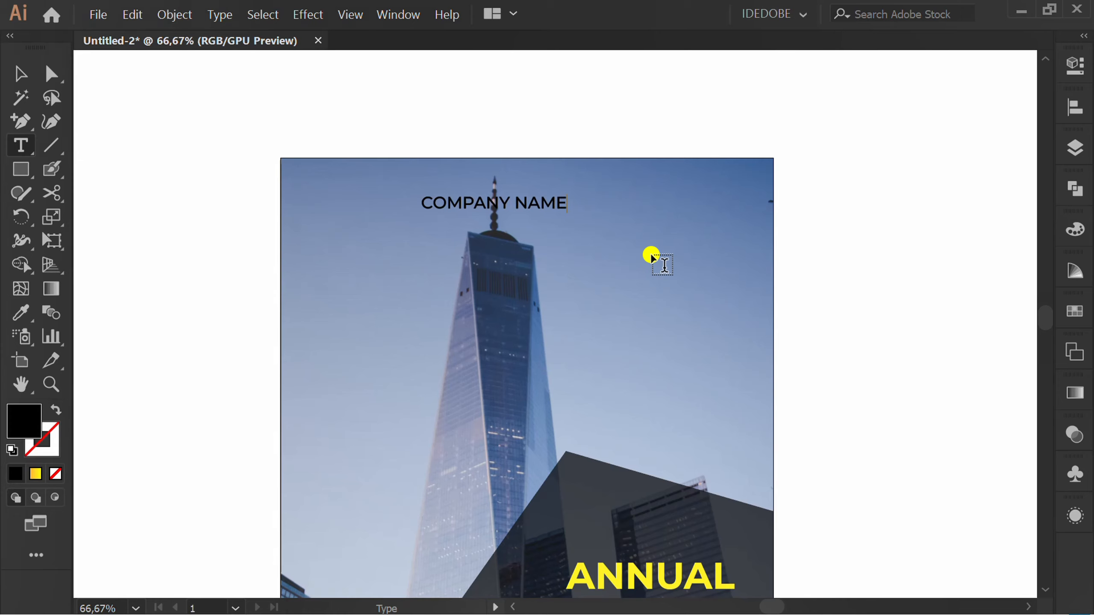
key(Escape)
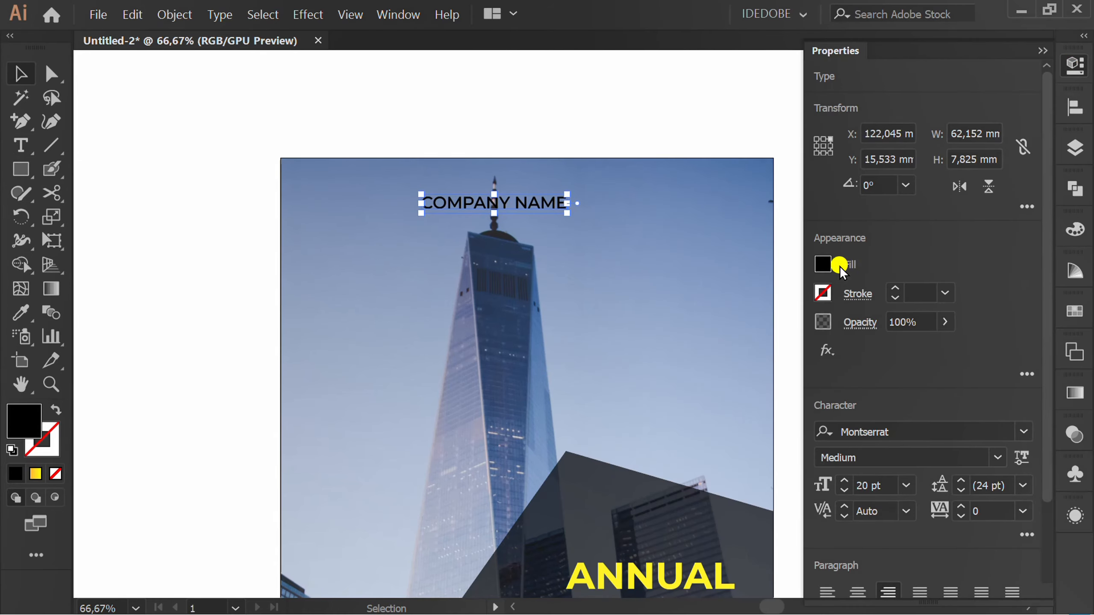
Format the COMPANY NAME text with a white fill, Montserrat SemiBold and a font size just under 26 pt.
click(824, 264)
click(657, 338)
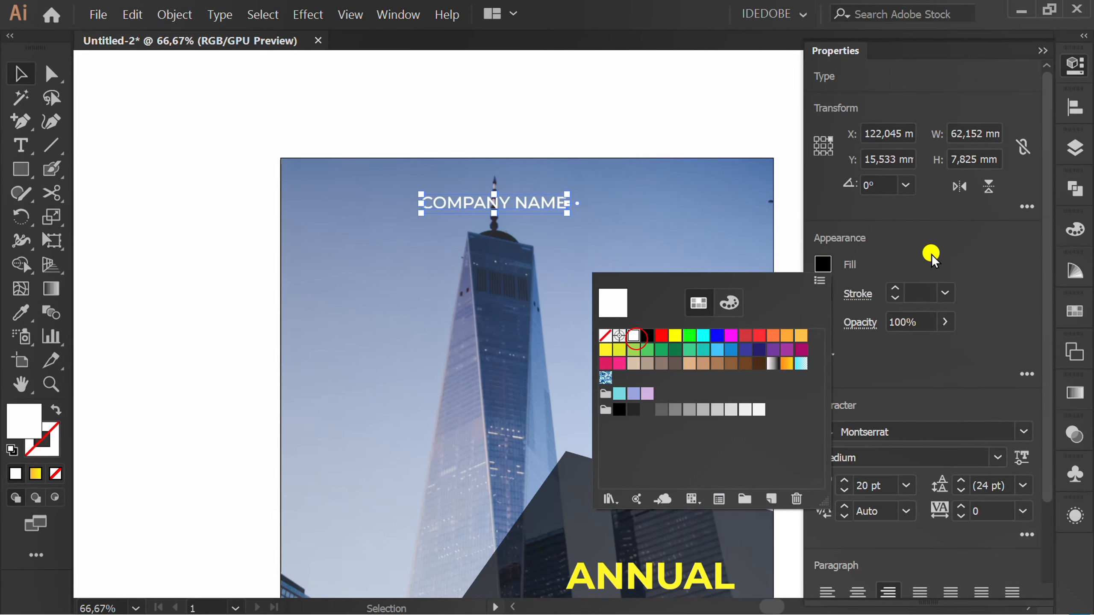
click(997, 456)
click(899, 173)
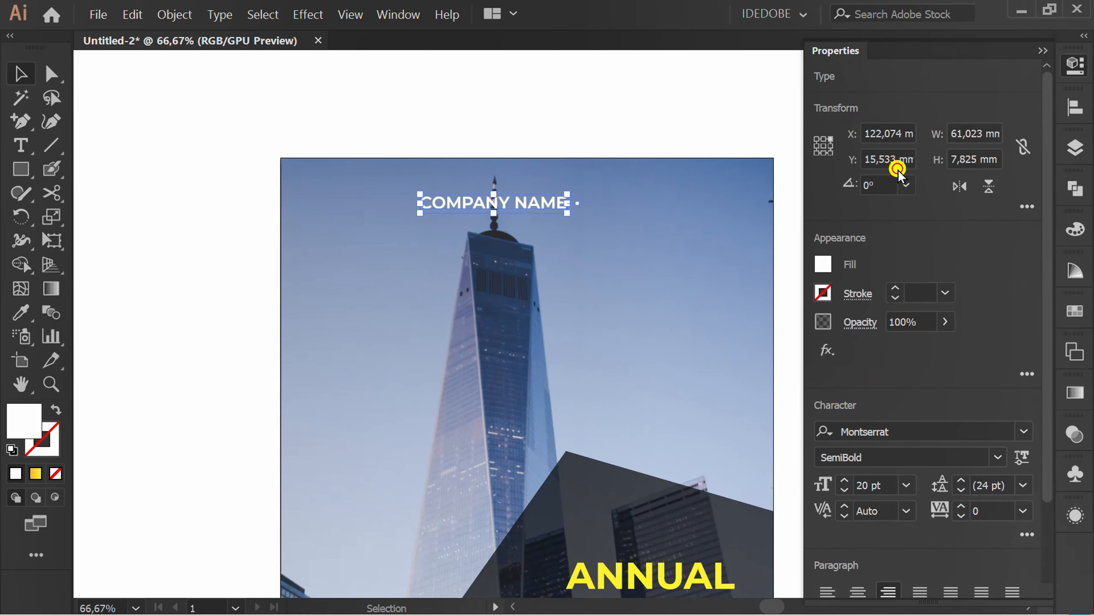
scroll(886, 486, up, 1)
scroll(885, 486, up, 5)
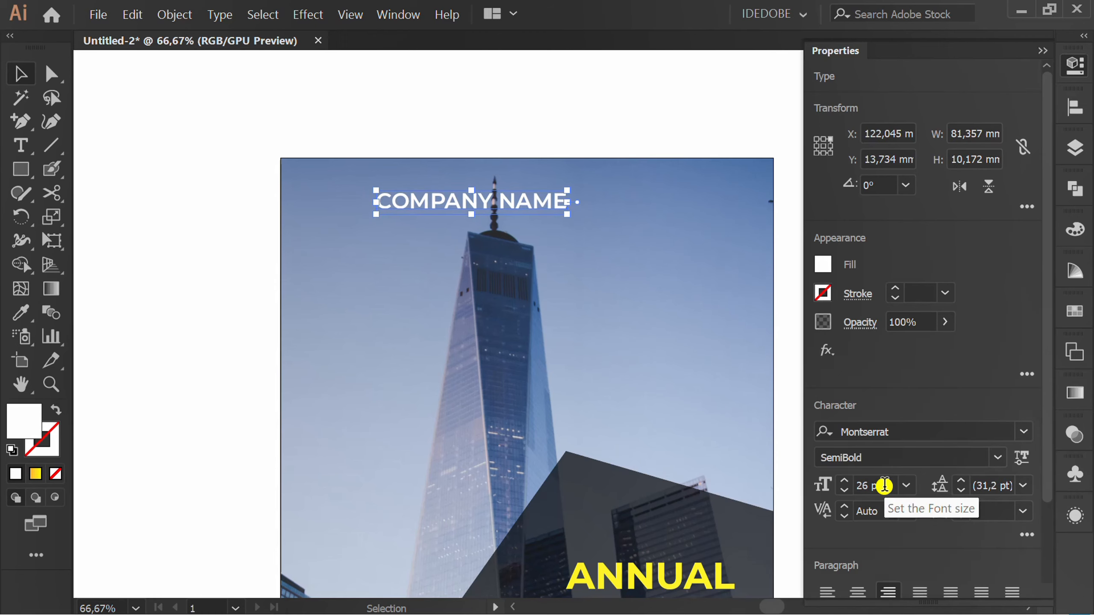
scroll(885, 486, down, 1)
click(684, 93)
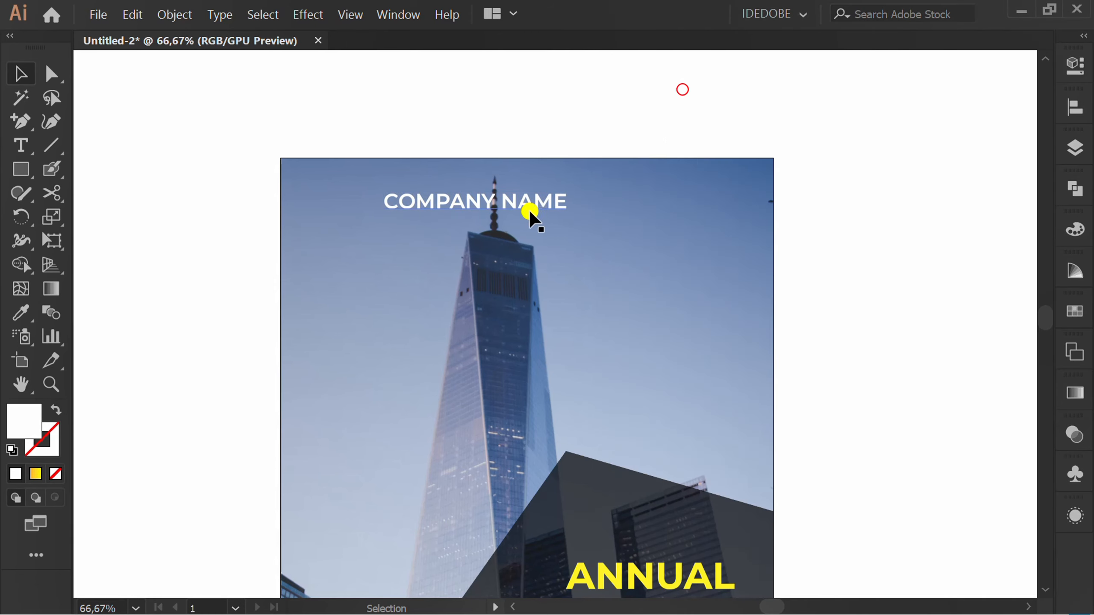
Move the COMPANY NAME text into the cover's upper-right corner, then deselect it and fit the whole artboard in view.
drag(542, 211, 685, 205)
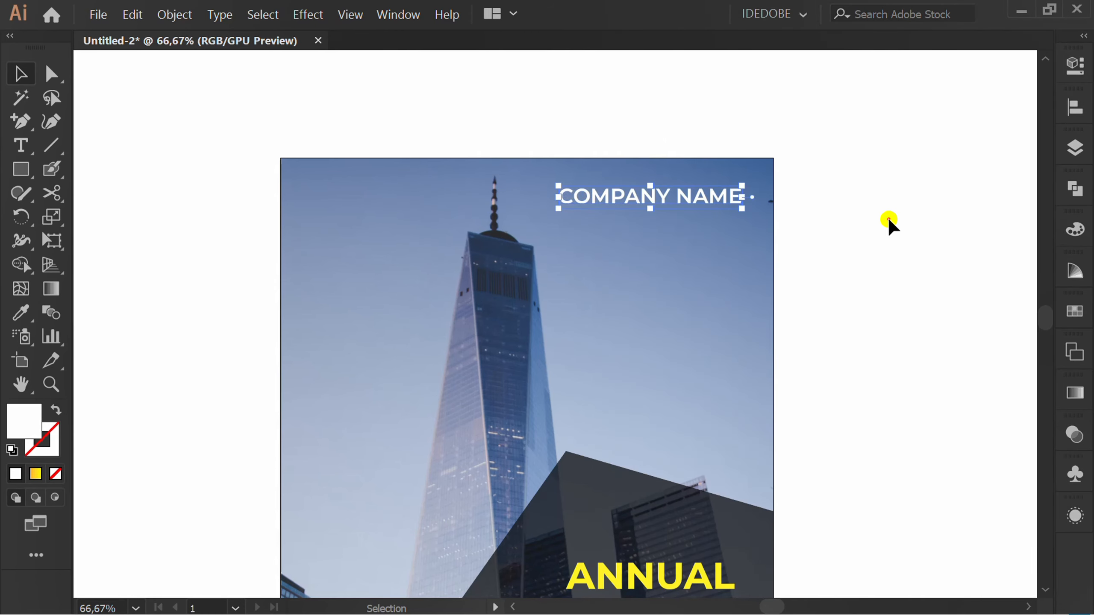
click(890, 222)
key(ctrl+0)
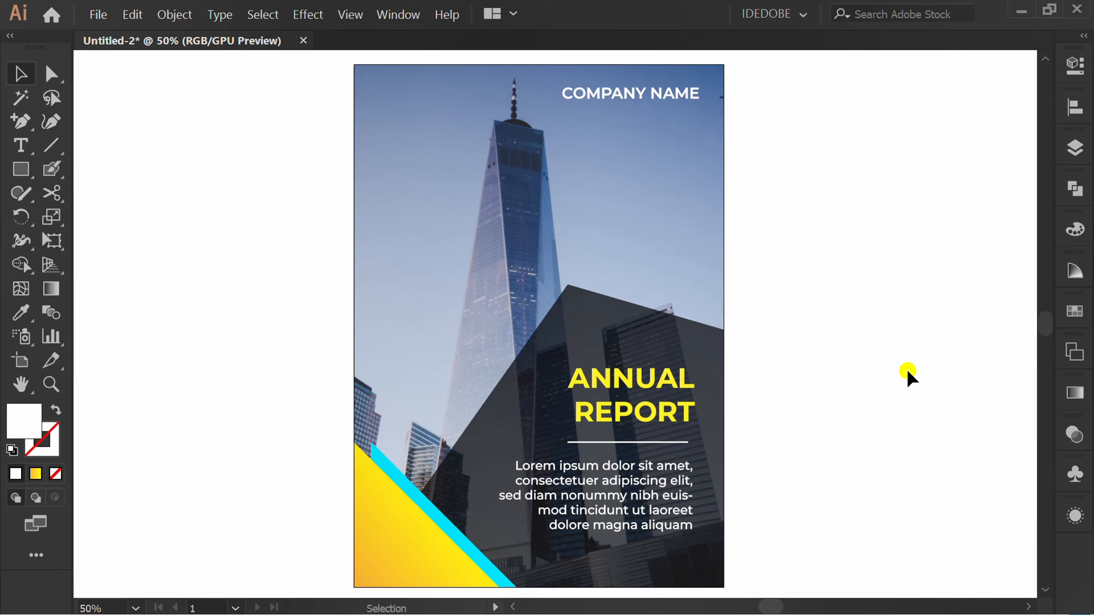